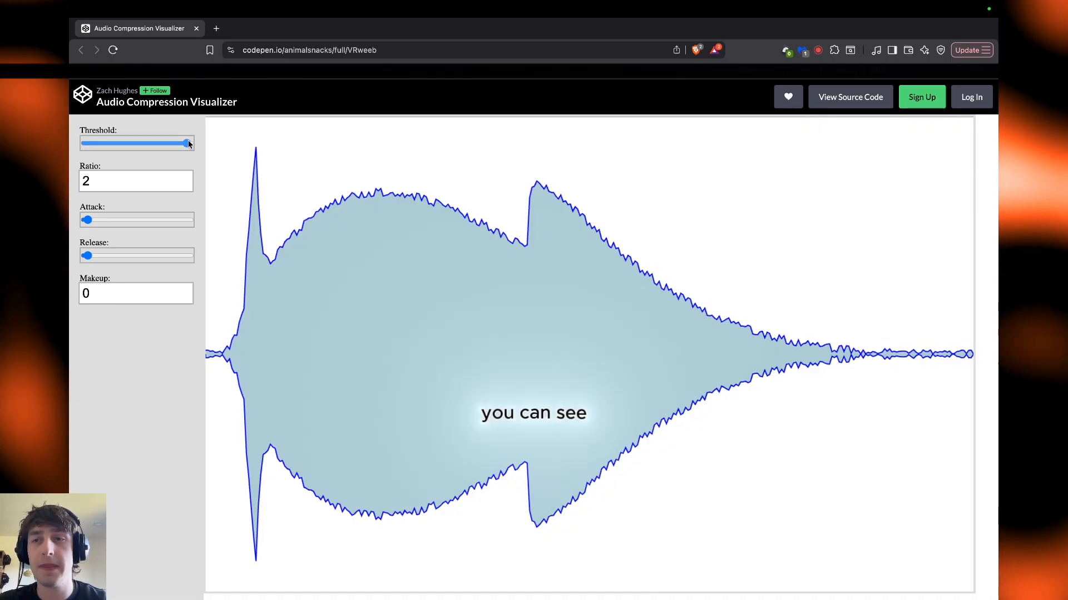
Step: Lower the threshold into the body of the waveform and raise the compression ratio in single steps to at least 12
{"action": "left_click_drag", "start_coordinate": [188, 143], "coordinate": [171, 144]}
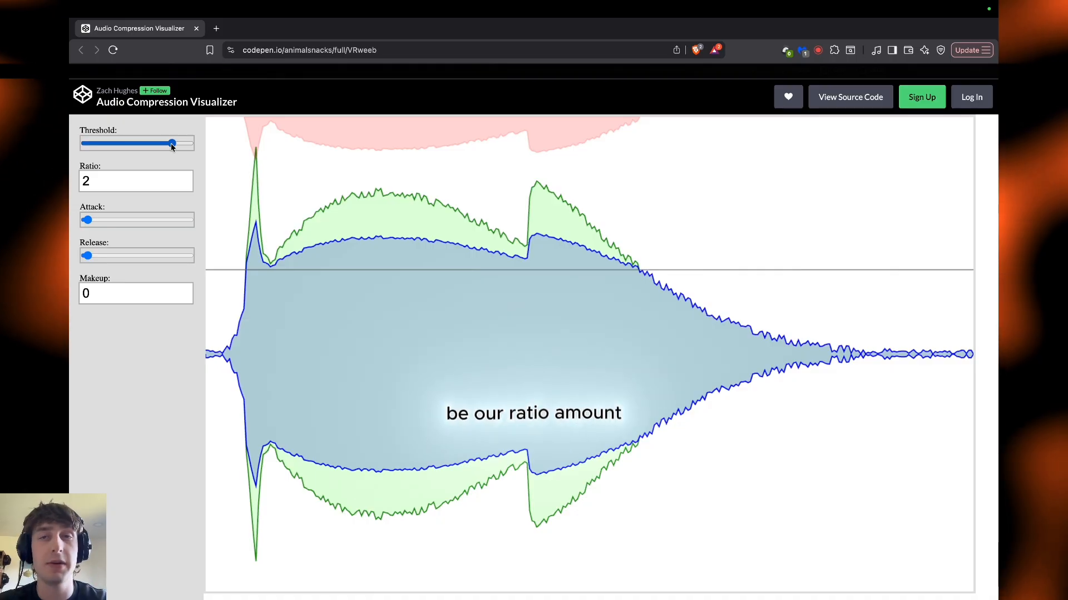
{"action": "left_click", "coordinate": [186, 178]}
{"action": "left_click", "coordinate": [185, 178]}
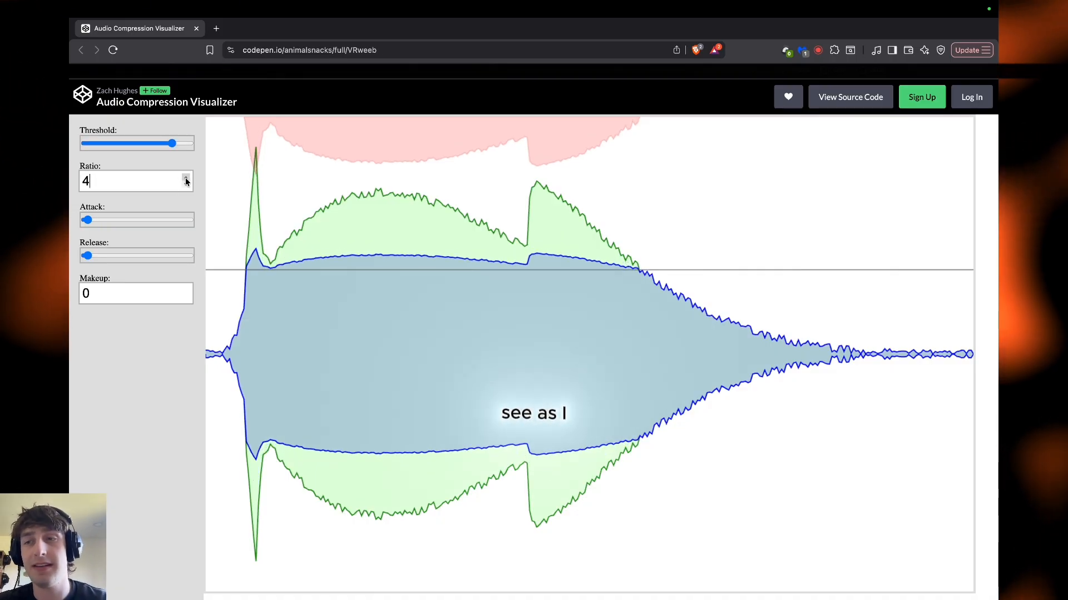
{"action": "left_click", "coordinate": [185, 178]}
{"action": "left_click", "coordinate": [185, 178]}
{"action": "left_click", "coordinate": [186, 178]}
{"action": "left_click", "coordinate": [186, 177]}
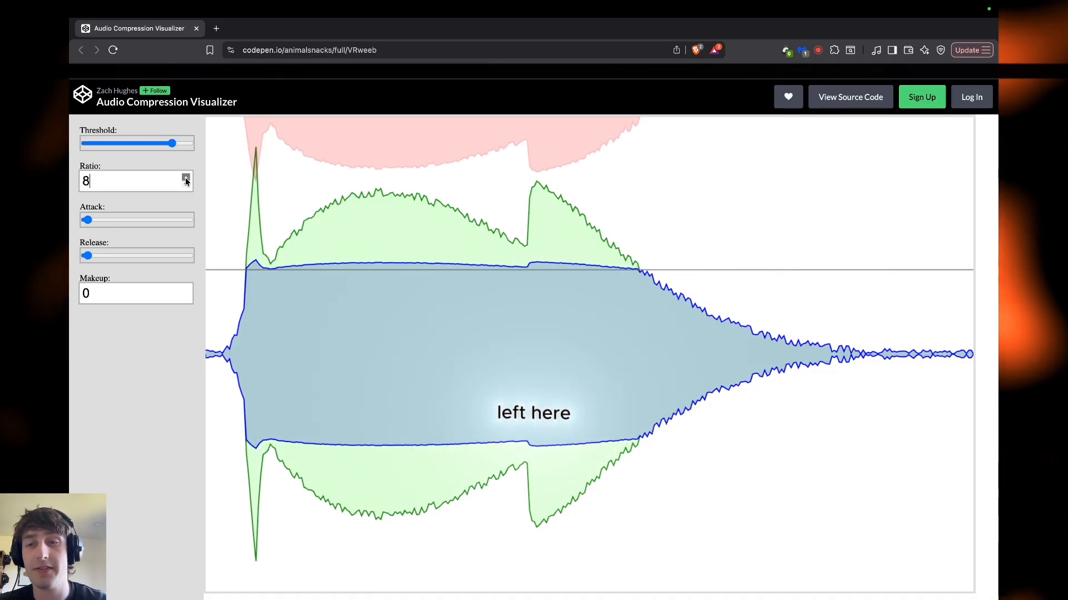
{"action": "left_click", "coordinate": [186, 178]}
{"action": "left_click", "coordinate": [186, 179]}
{"action": "left_click", "coordinate": [186, 179]}
{"action": "left_click", "coordinate": [186, 179]}
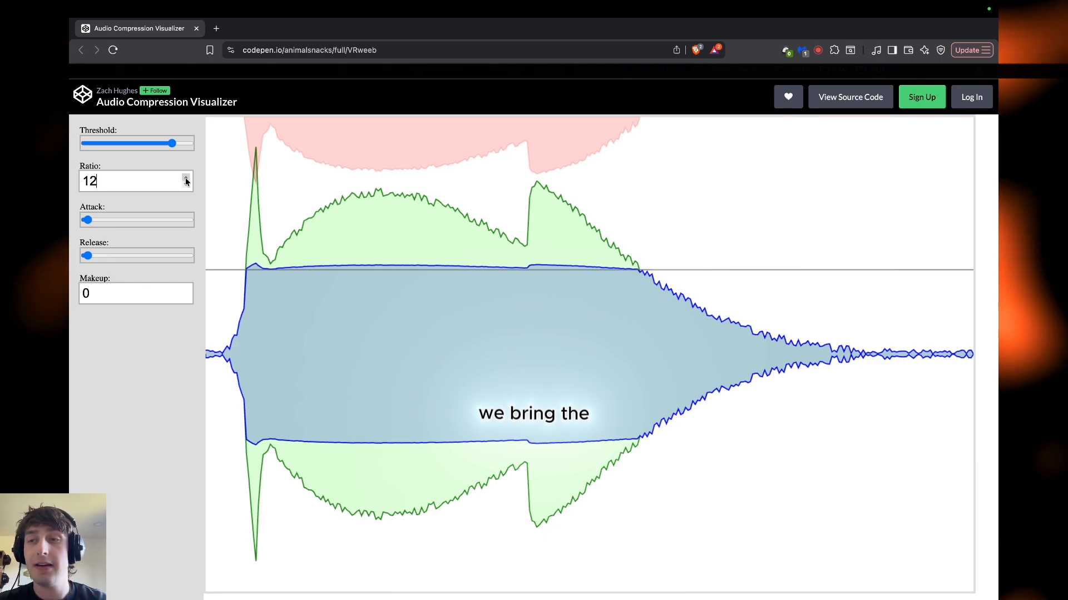
{"action": "left_click", "coordinate": [186, 179]}
{"action": "left_click", "coordinate": [186, 179]}
{"action": "left_click", "coordinate": [186, 178]}
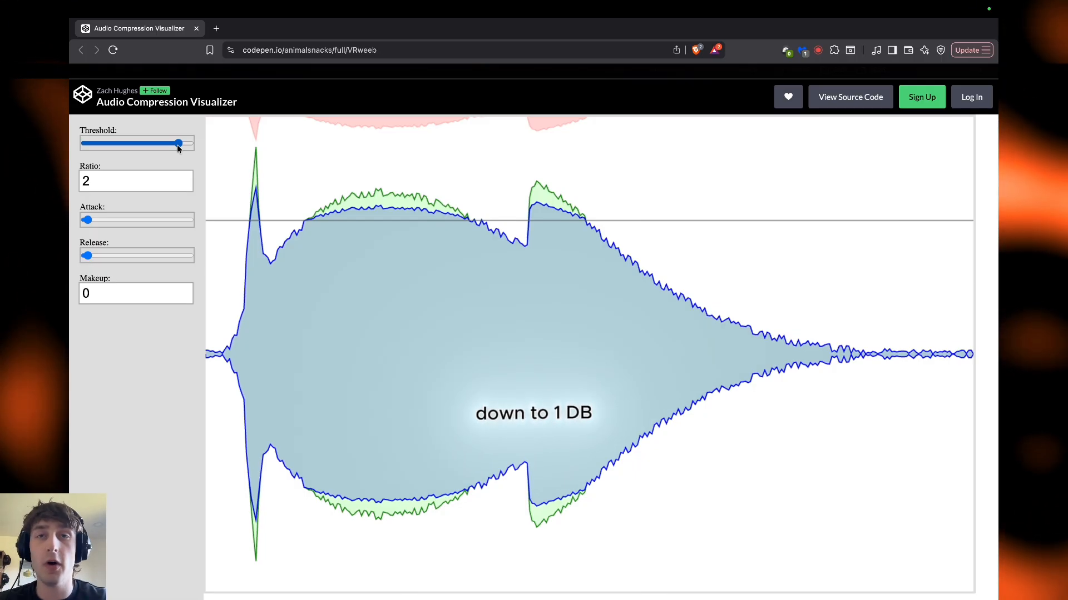
Step: Lower the threshold slightly and compare attack settings at just under half, about a quarter and near the minimum of the slider
{"action": "left_click_drag", "start_coordinate": [178, 144], "coordinate": [174, 143]}
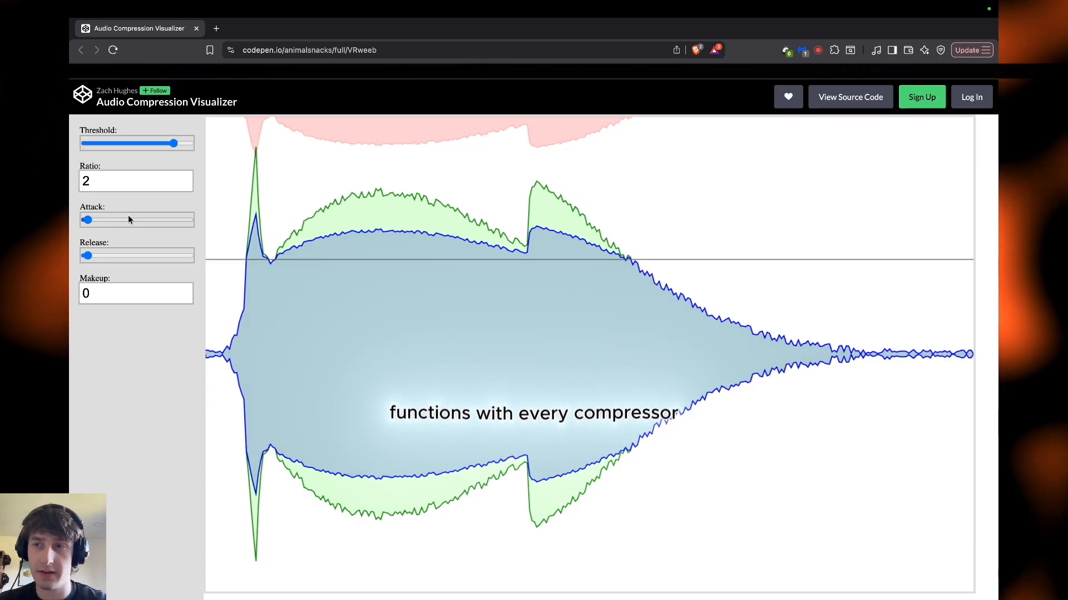
{"action": "left_click_drag", "start_coordinate": [88, 221], "coordinate": [129, 221]}
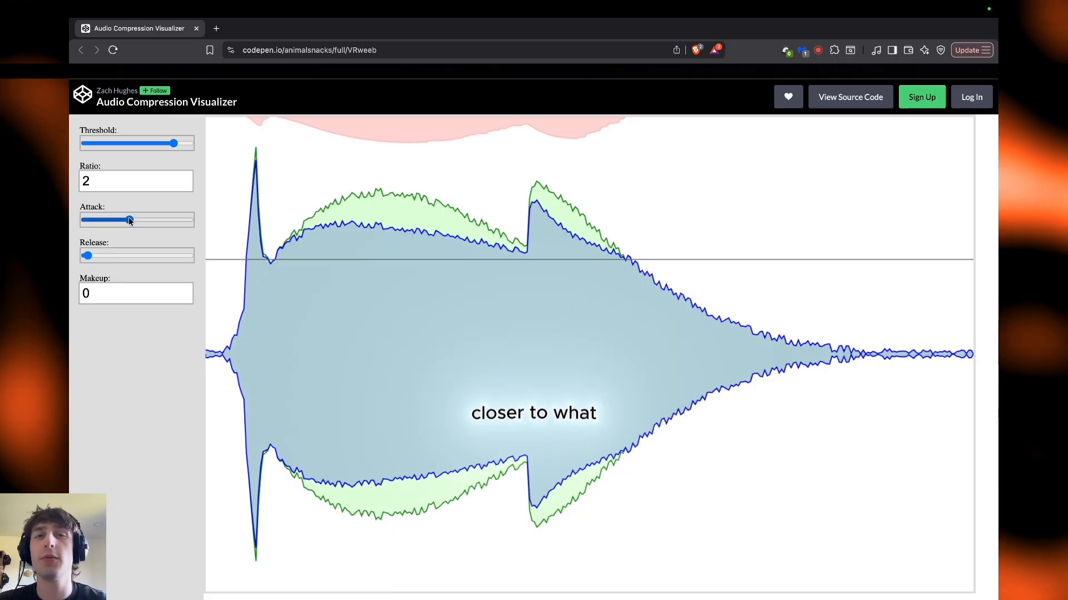
{"action": "left_click_drag", "start_coordinate": [129, 220], "coordinate": [109, 220]}
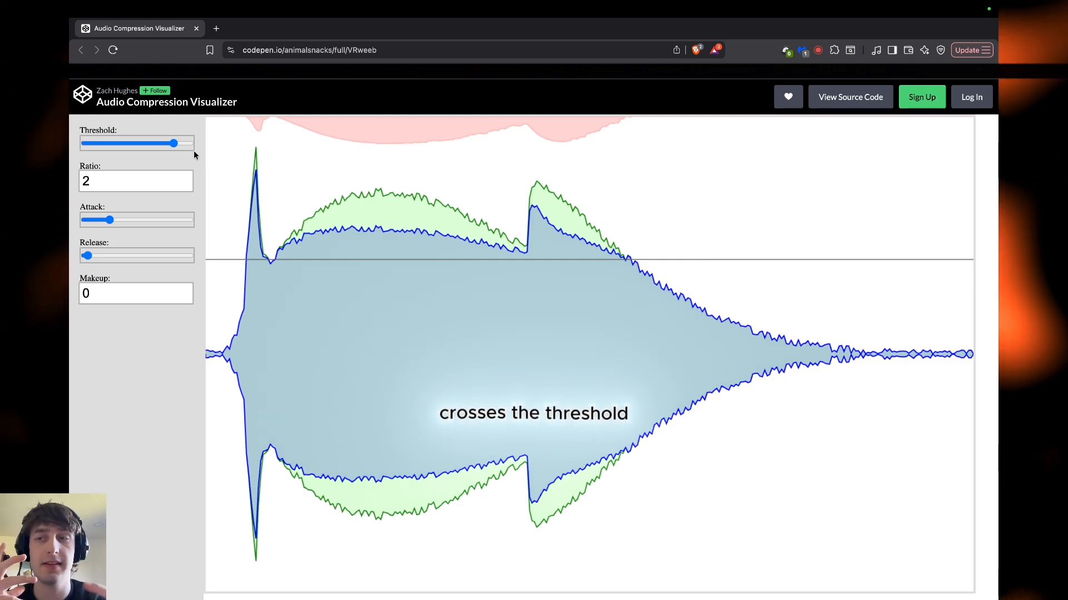
{"action": "left_click_drag", "start_coordinate": [110, 220], "coordinate": [89, 222]}
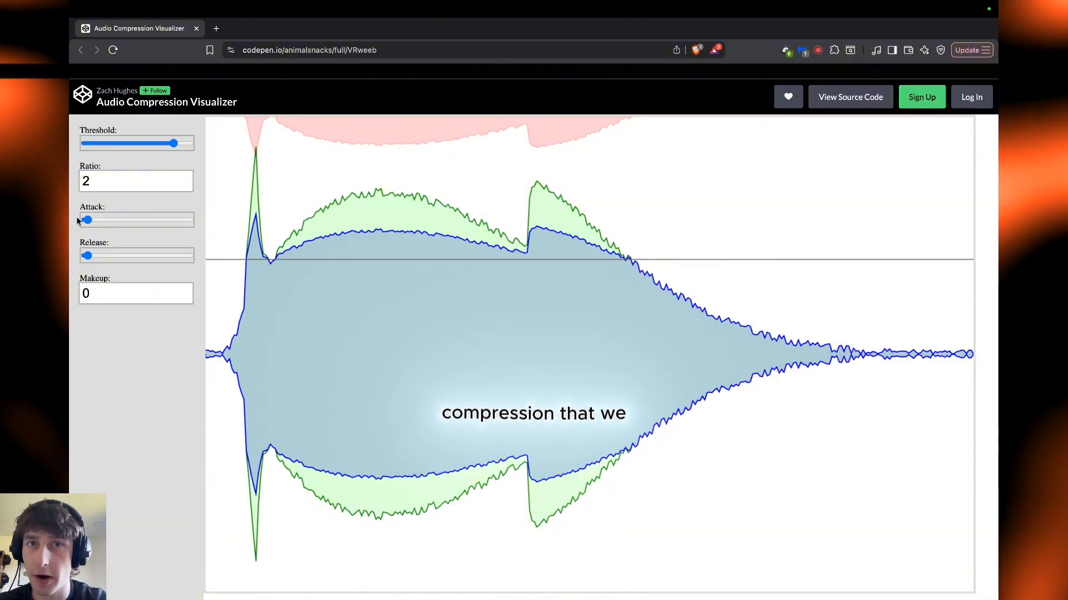
Step: Lengthen the attack to just under half of its range and the release to about two thirds
{"action": "left_click_drag", "start_coordinate": [87, 220], "coordinate": [130, 225]}
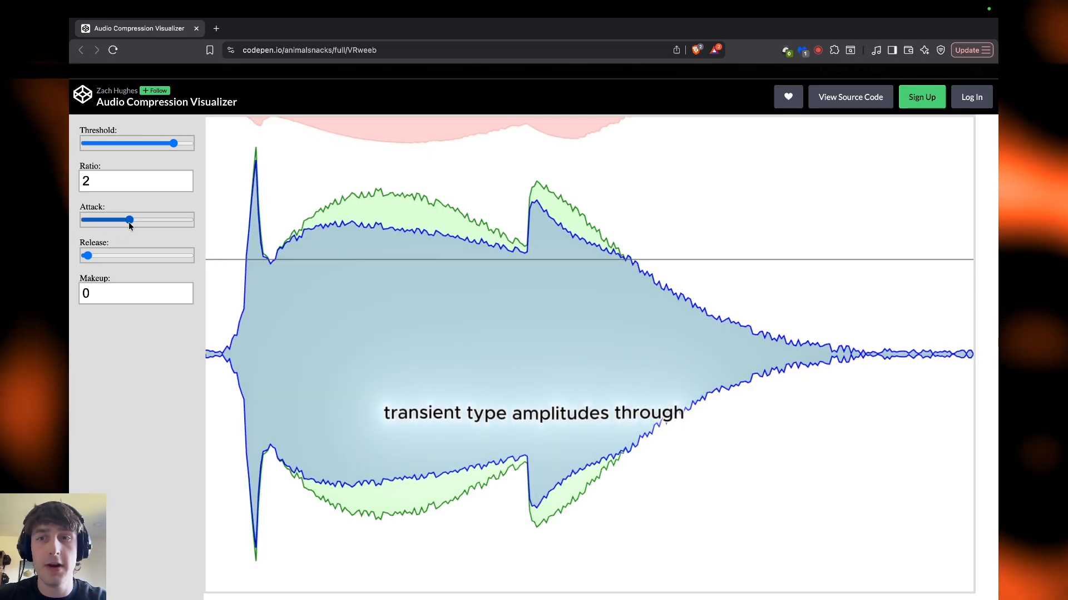
{"action": "left_click_drag", "start_coordinate": [130, 225], "coordinate": [145, 239]}
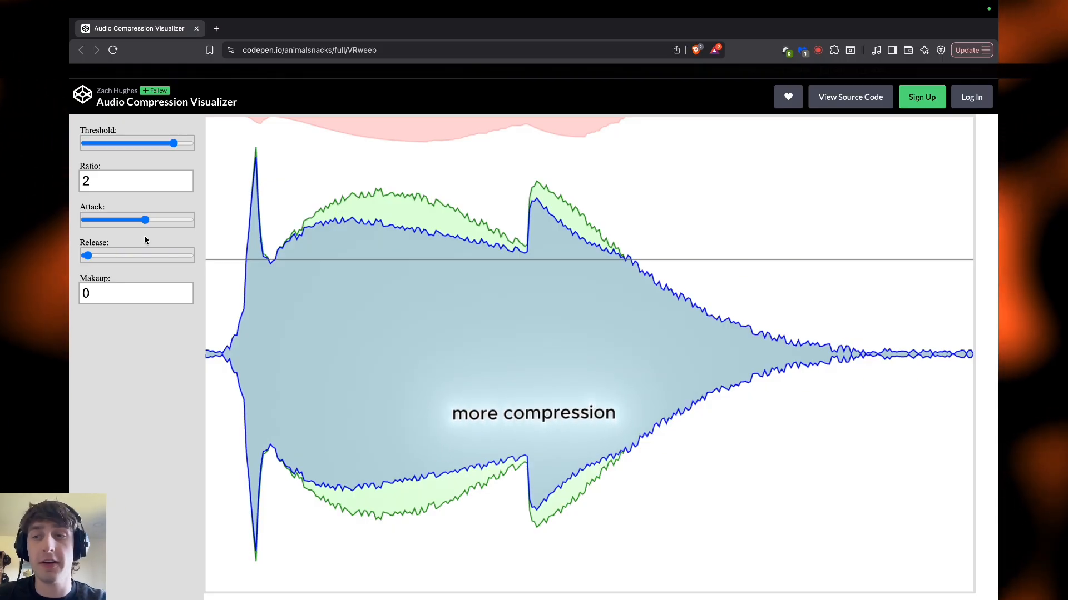
{"action": "left_click_drag", "start_coordinate": [145, 220], "coordinate": [132, 221]}
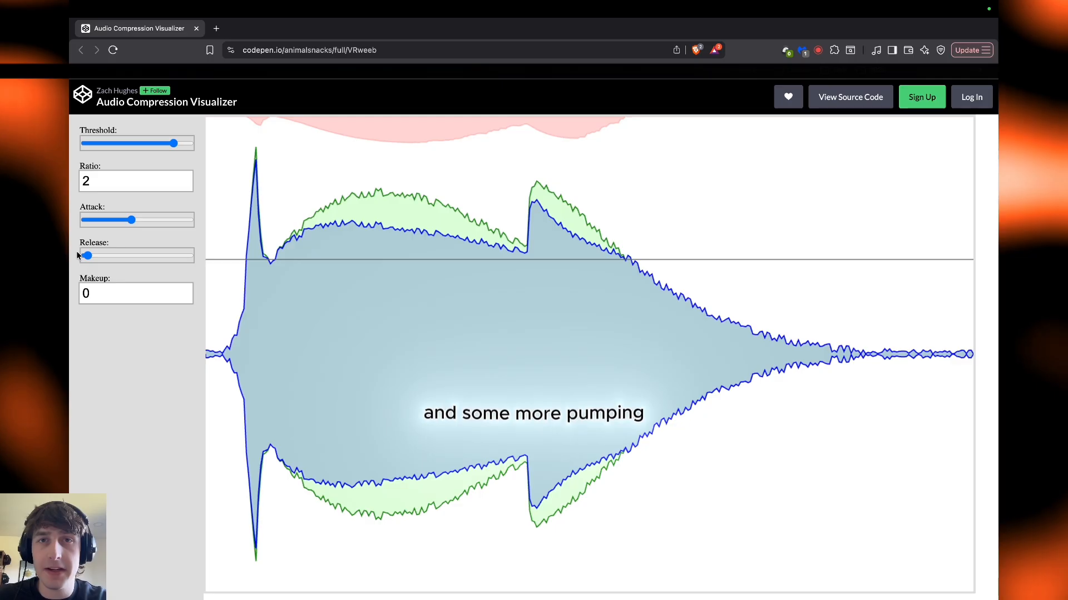
{"action": "left_click_drag", "start_coordinate": [87, 255], "coordinate": [153, 256]}
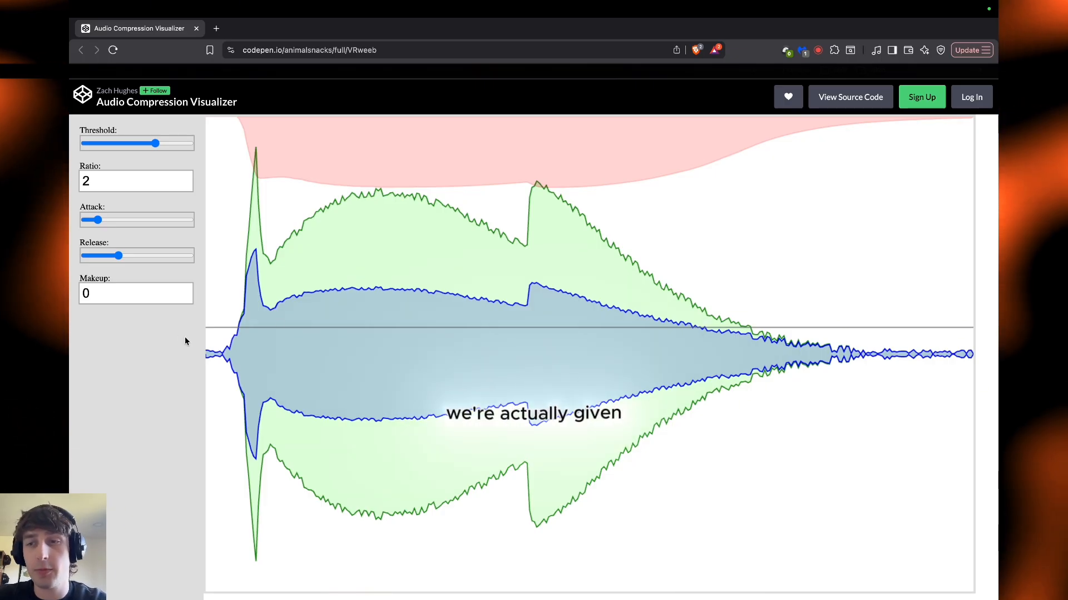
Step: Raise the makeup gain in single steps to 7, and bring it back down by a few steps
{"action": "left_click", "coordinate": [186, 291]}
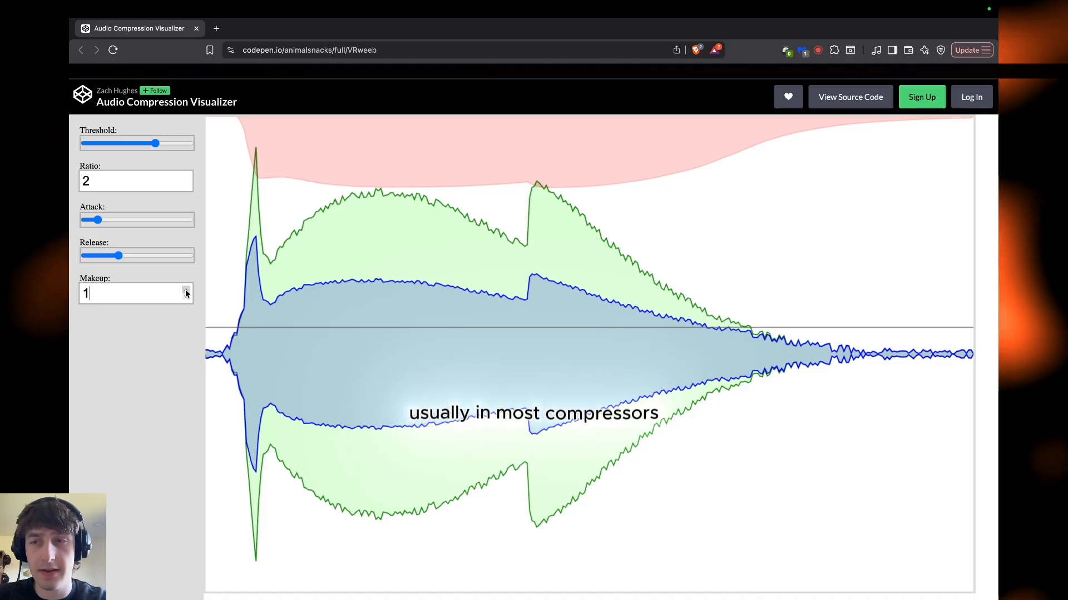
{"action": "left_click", "coordinate": [186, 291]}
{"action": "left_click", "coordinate": [186, 290]}
{"action": "left_click", "coordinate": [186, 291]}
{"action": "left_click", "coordinate": [186, 291]}
{"action": "left_click", "coordinate": [185, 291]}
{"action": "left_click", "coordinate": [186, 291]}
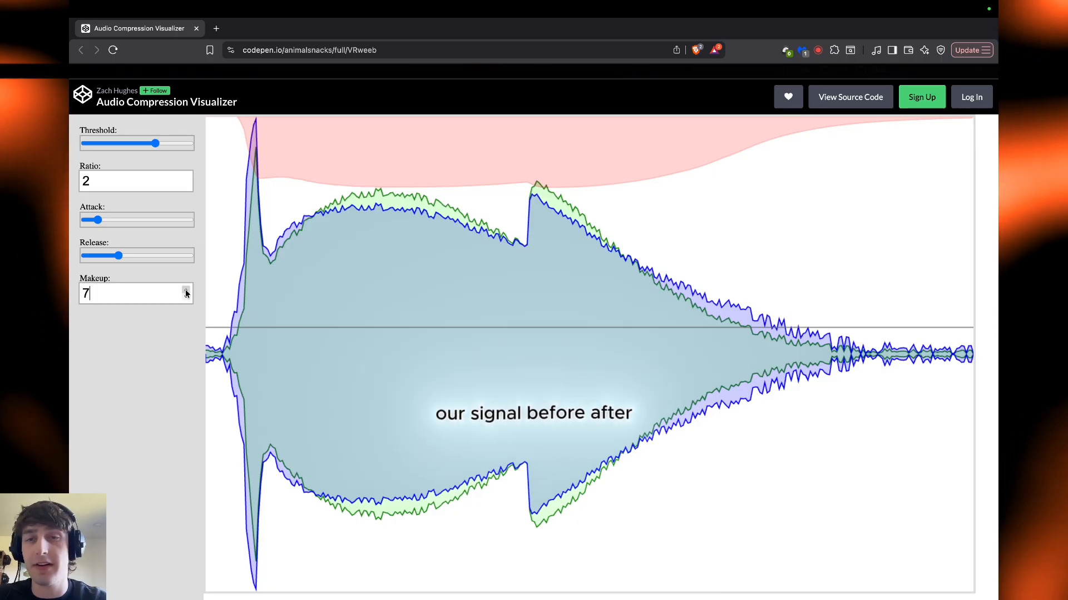
{"action": "left_click", "coordinate": [186, 296]}
{"action": "left_click", "coordinate": [186, 297]}
{"action": "left_click", "coordinate": [186, 296]}
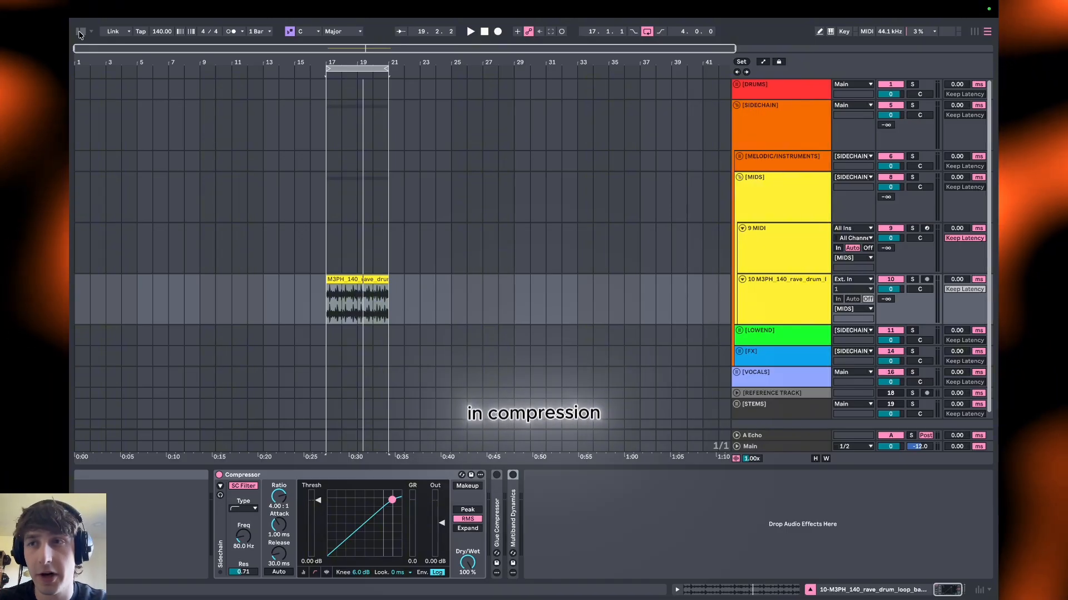
Step: In the Ableton Live project, add a Utility after the drum loop's compressors and group it into an Audio Effect Rack with its chains shown
{"action": "left_click", "coordinate": [80, 31]}
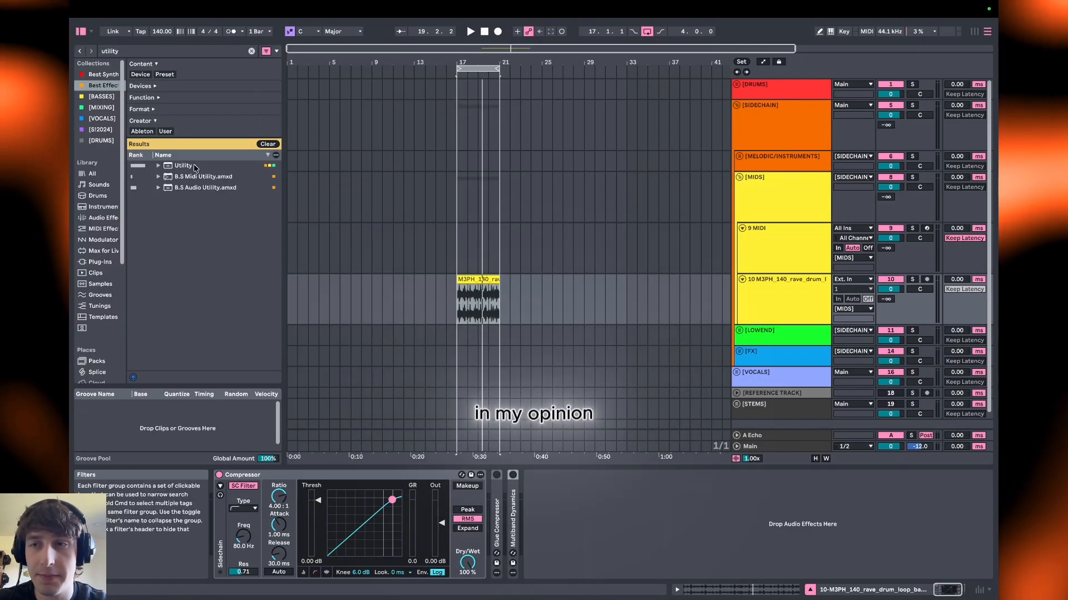
{"action": "double_click", "coordinate": [194, 168]}
{"action": "left_click", "coordinate": [551, 477]}
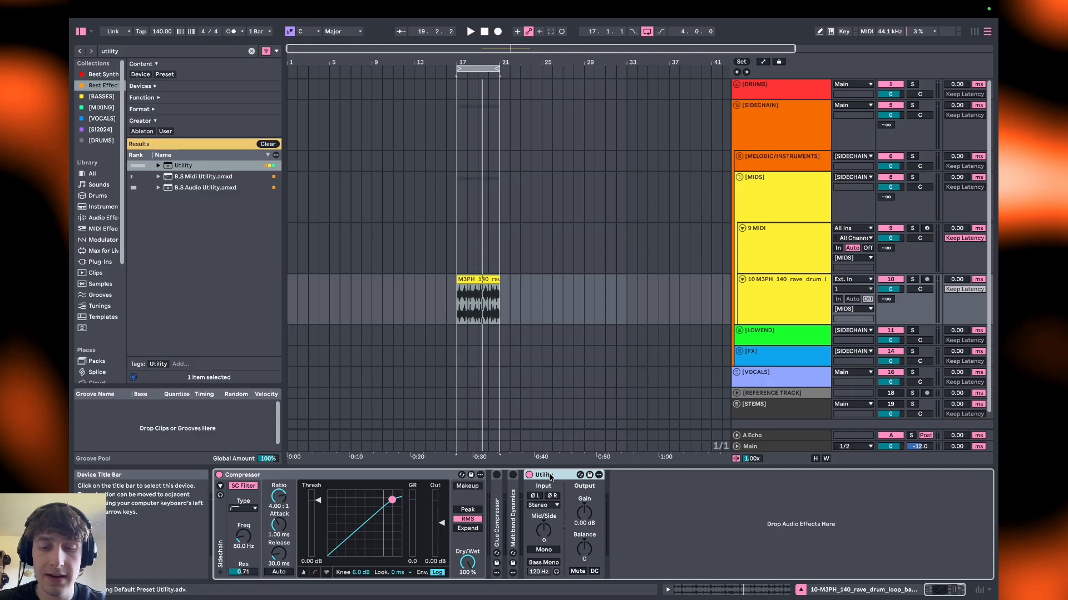
{"action": "key", "text": "super+g"}
{"action": "left_click", "coordinate": [530, 506]}
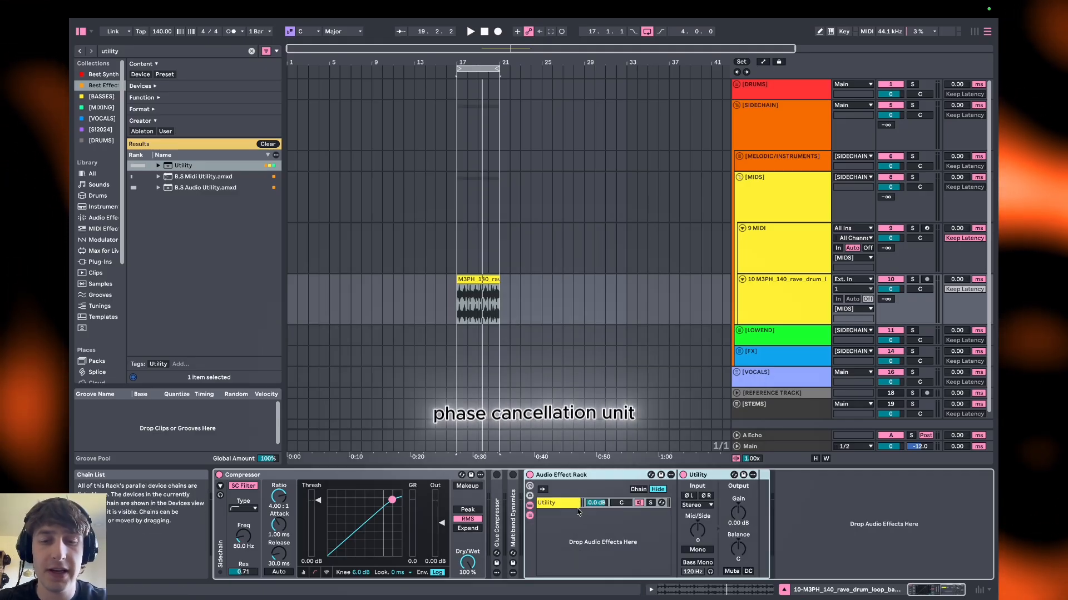
Step: Duplicate the rack's Utility chain and invert the phase of both the left and right channels in the copy
{"action": "left_click", "coordinate": [561, 505]}
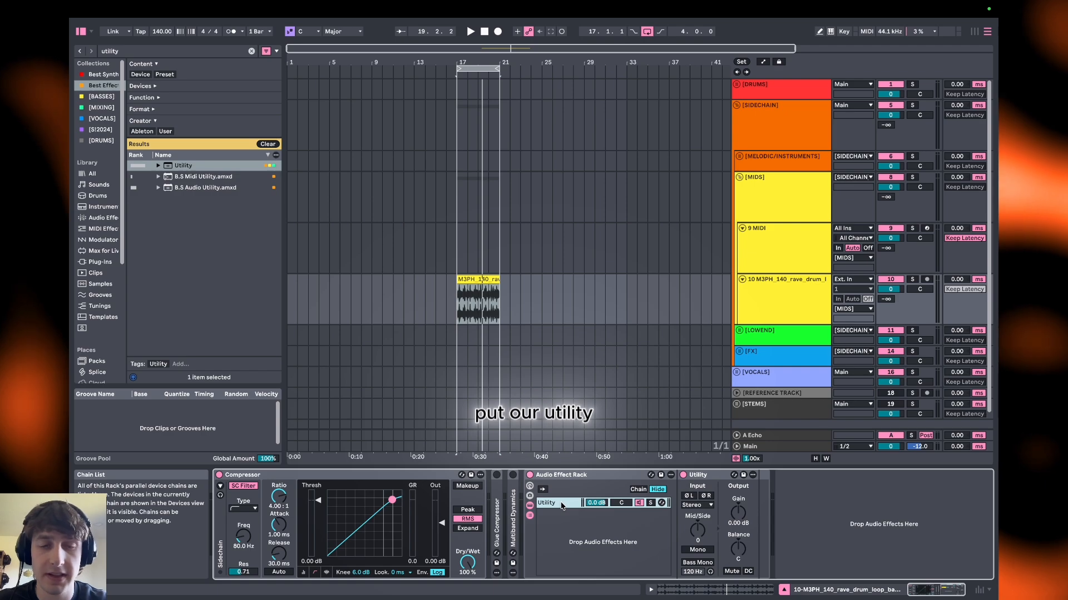
{"action": "key", "text": "ctrl+d"}
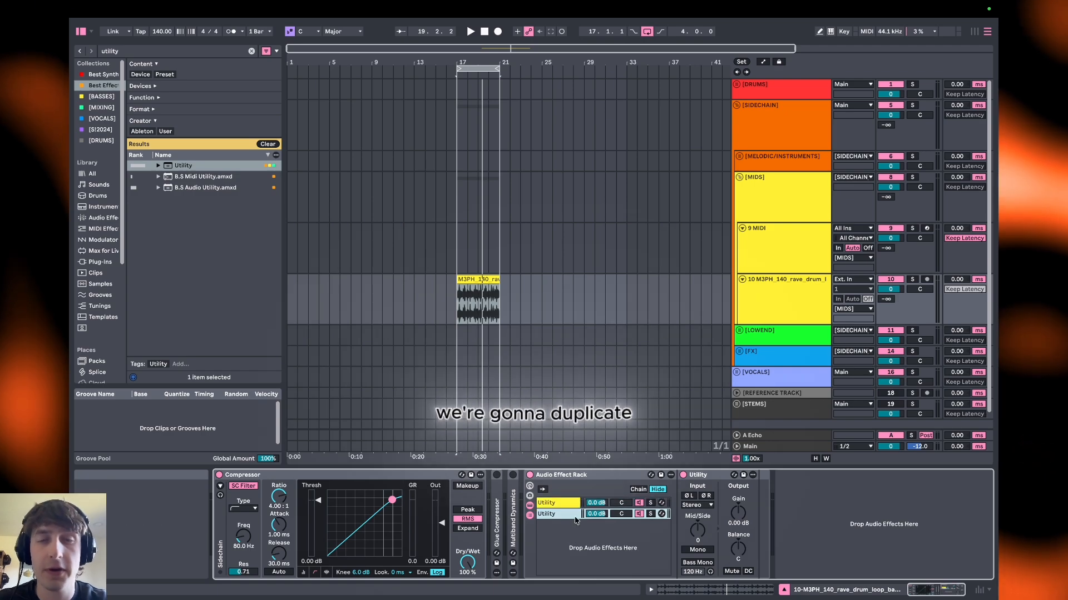
{"action": "left_click", "coordinate": [705, 495]}
{"action": "left_click", "coordinate": [695, 494]}
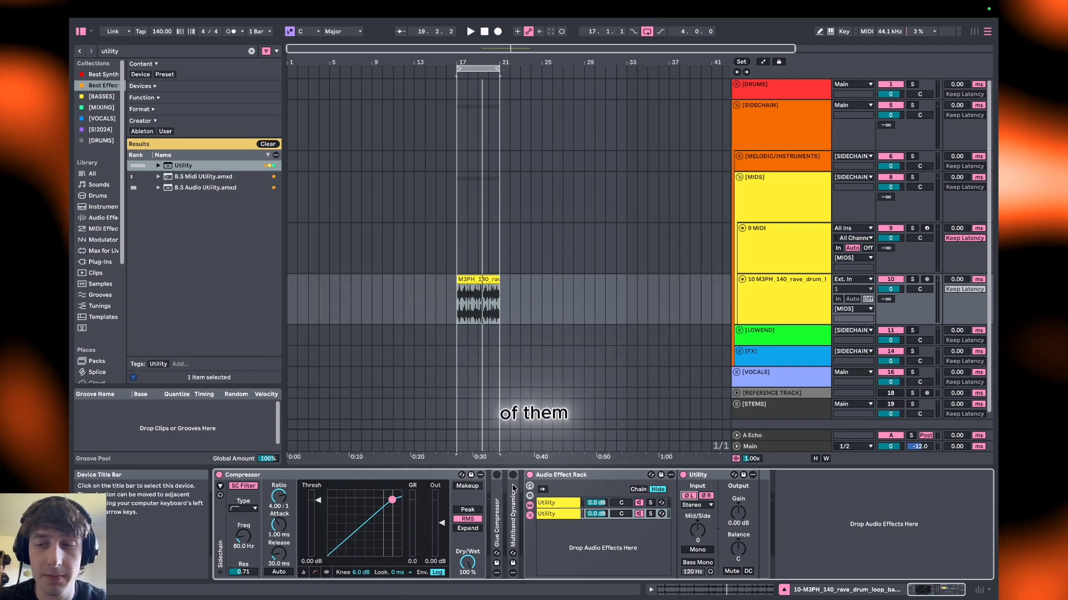
Step: Check the phase cancellation with the Compressor off, and move the Compressor before Utility in the inverted chain, switched back on
{"action": "left_click", "coordinate": [219, 475]}
{"action": "key", "text": "space"}
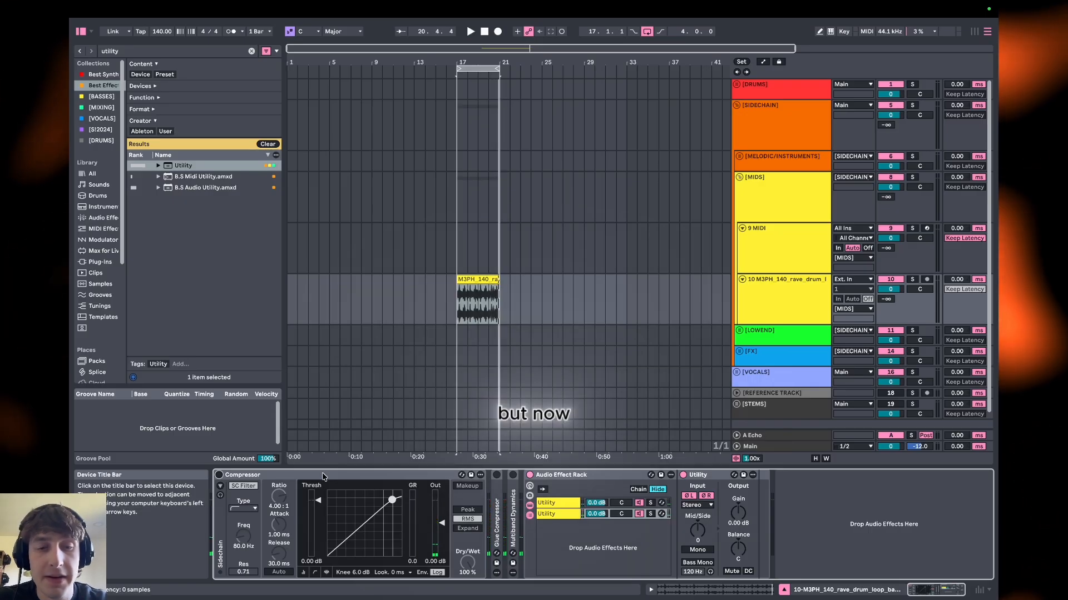
{"action": "left_click_drag", "start_coordinate": [242, 474], "coordinate": [685, 526]}
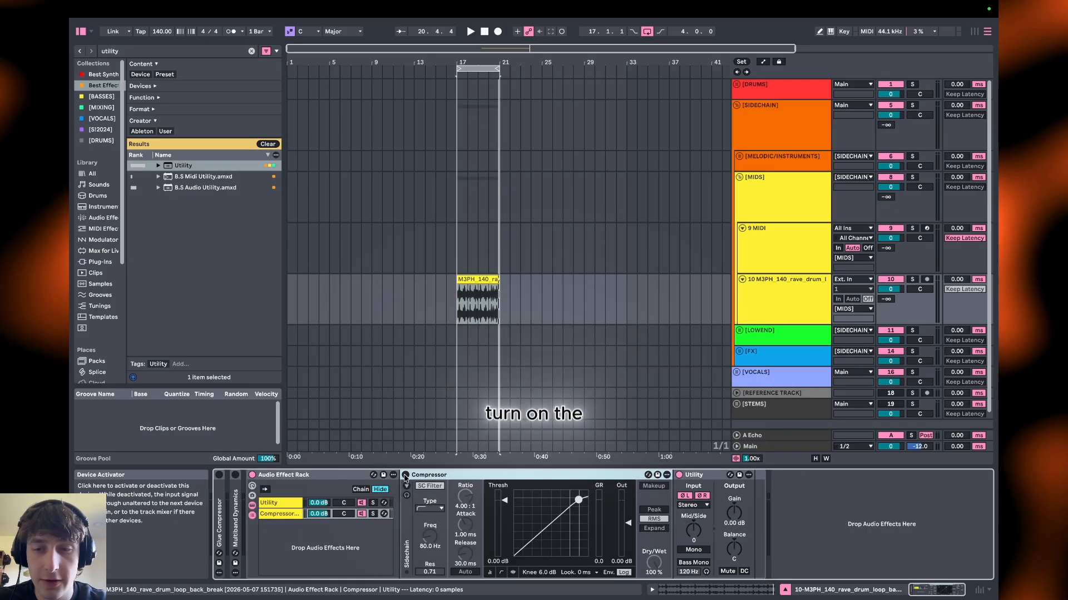
{"action": "left_click", "coordinate": [405, 476]}
{"action": "key", "text": "space"}
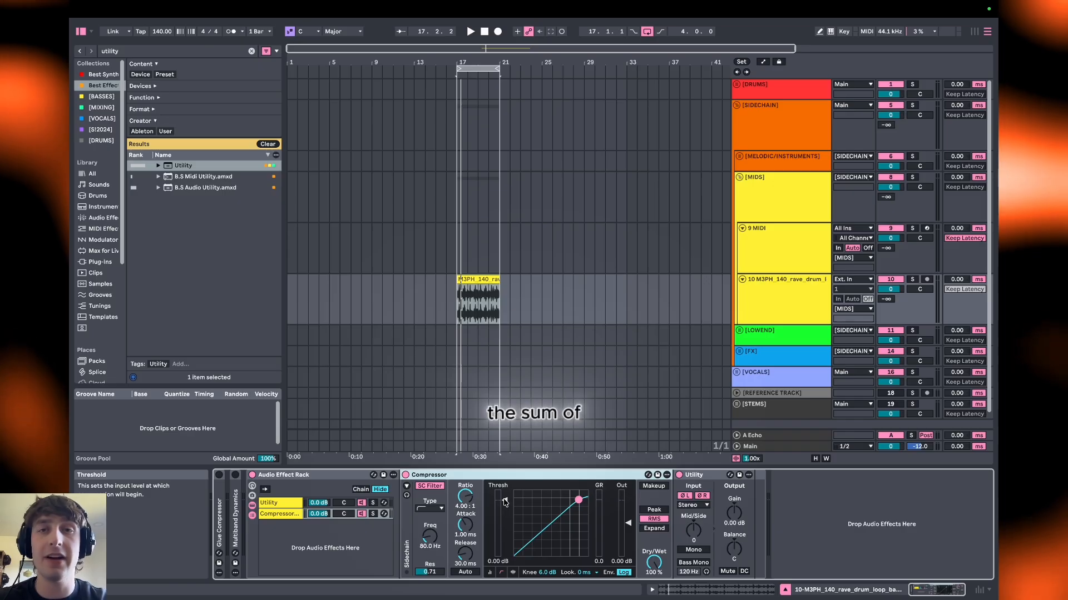
Step: Lower the Compressor's threshold to -18.5 dB and audition the resulting difference signal on the drum loop
{"action": "key", "text": "space"}
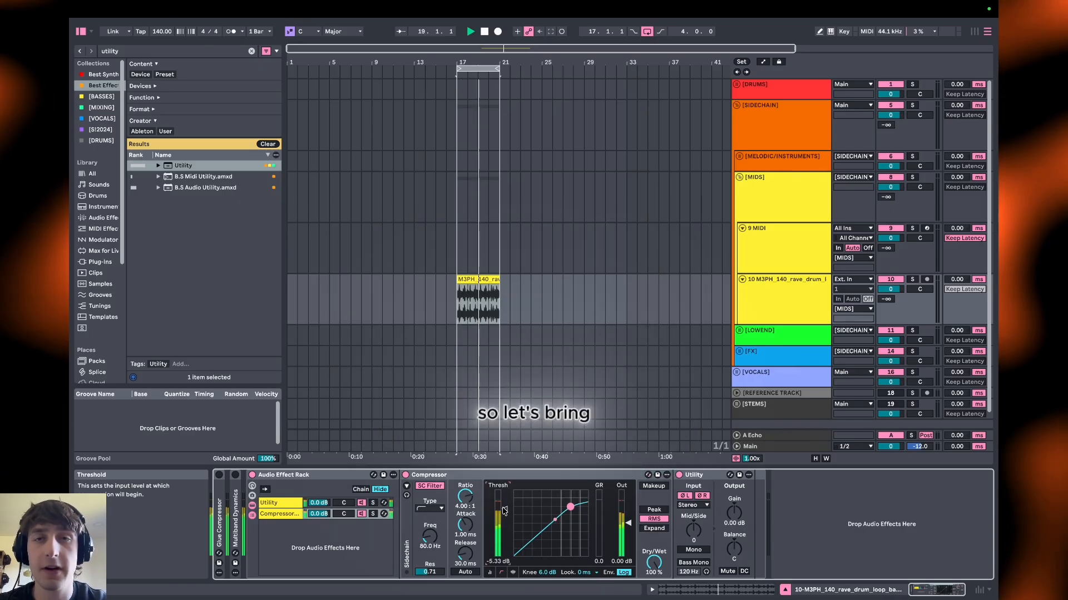
{"action": "left_click_drag", "start_coordinate": [505, 502], "coordinate": [504, 533]}
{"action": "left_click", "coordinate": [463, 307]}
{"action": "key", "text": "z"}
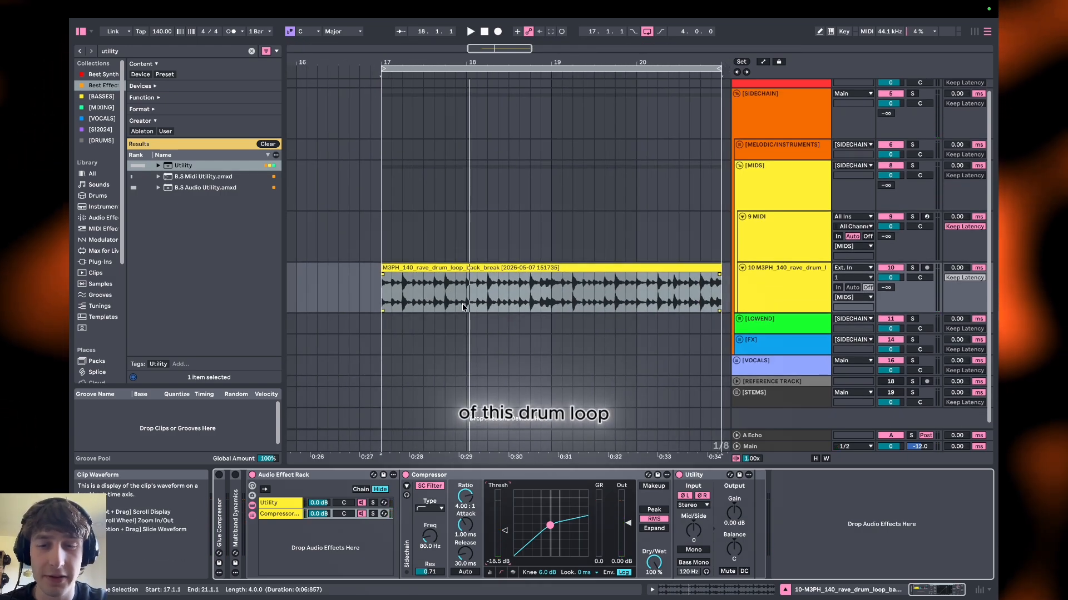
{"action": "key", "text": "space"}
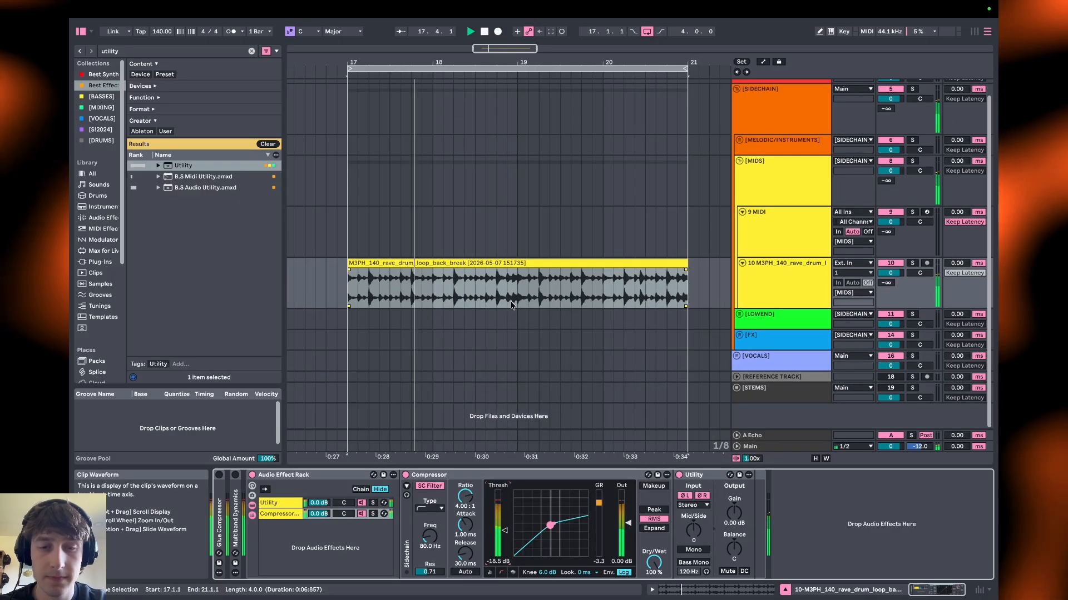
{"action": "key", "text": "space"}
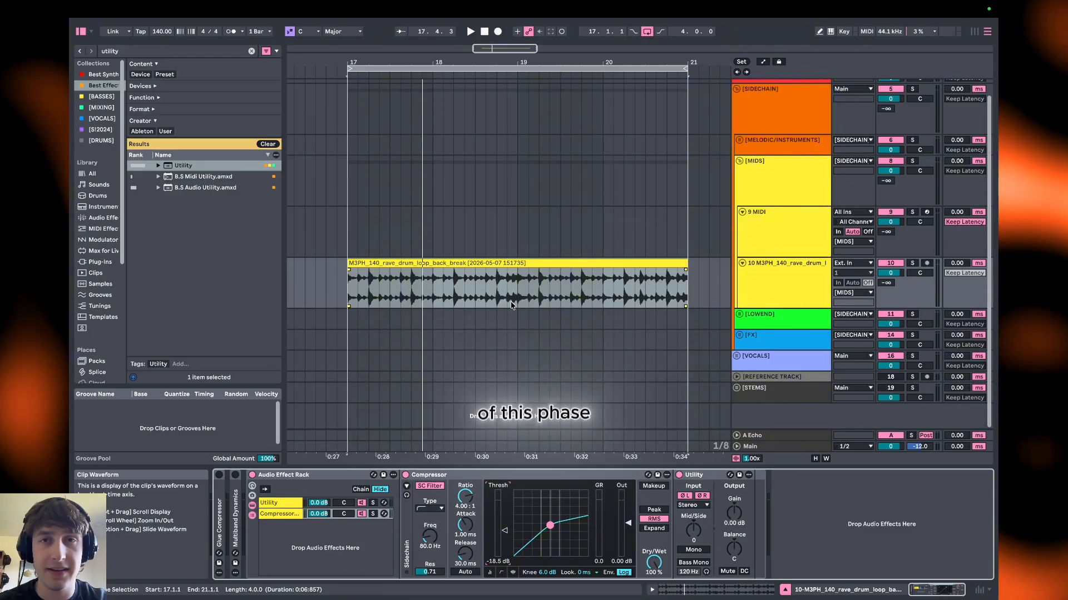
Step: Set the Compressor's threshold to -20.5 dB and its ratio to 3.15:1 while the drum loop plays
{"action": "key", "text": "space"}
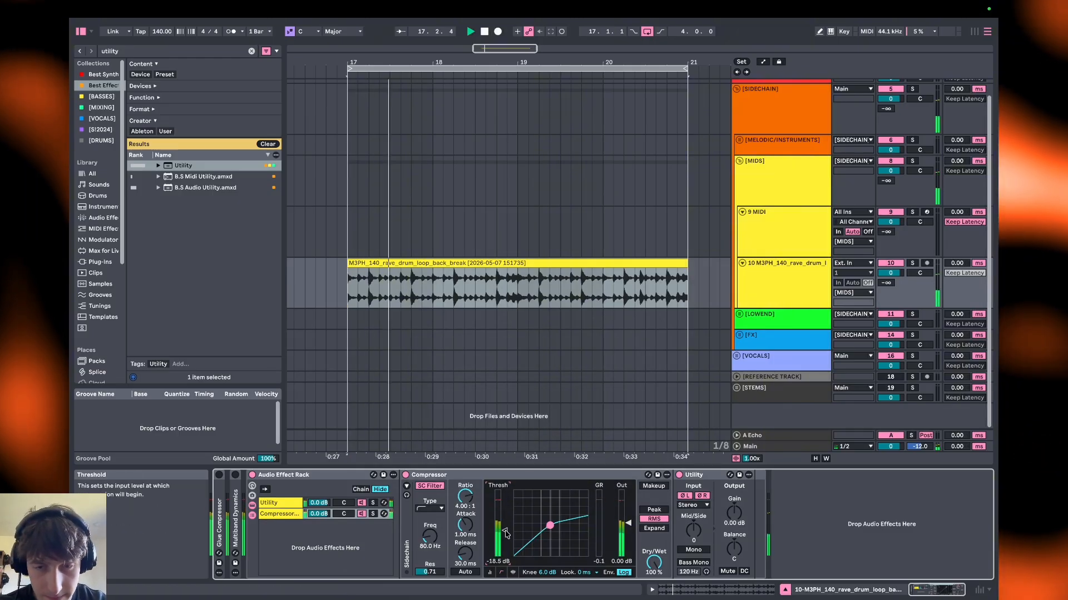
{"action": "left_click_drag", "start_coordinate": [505, 530], "coordinate": [504, 532]}
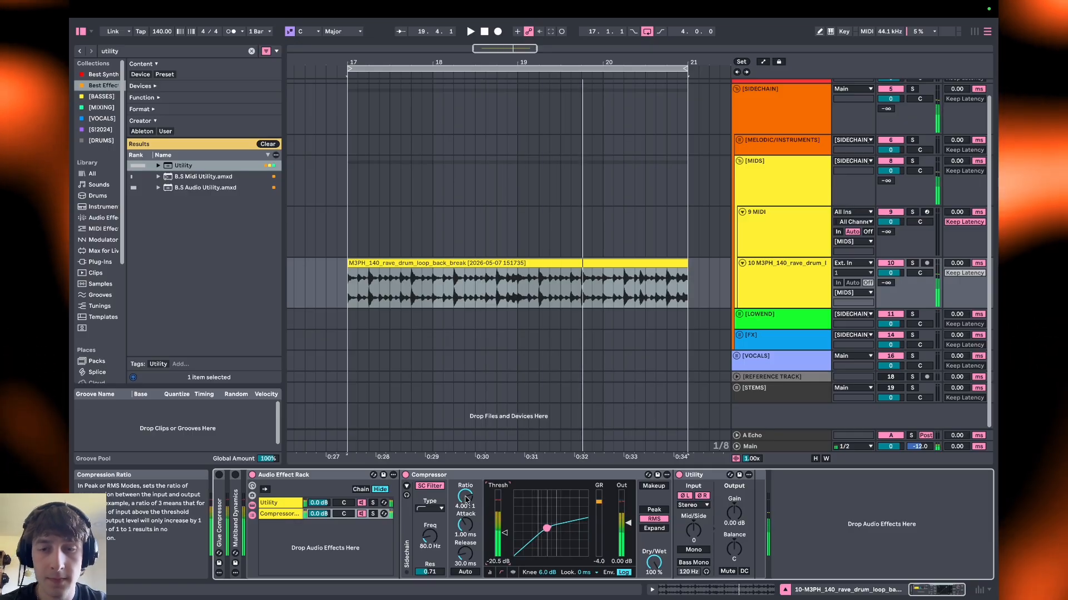
{"action": "left_click_drag", "start_coordinate": [466, 510], "coordinate": [474, 500]}
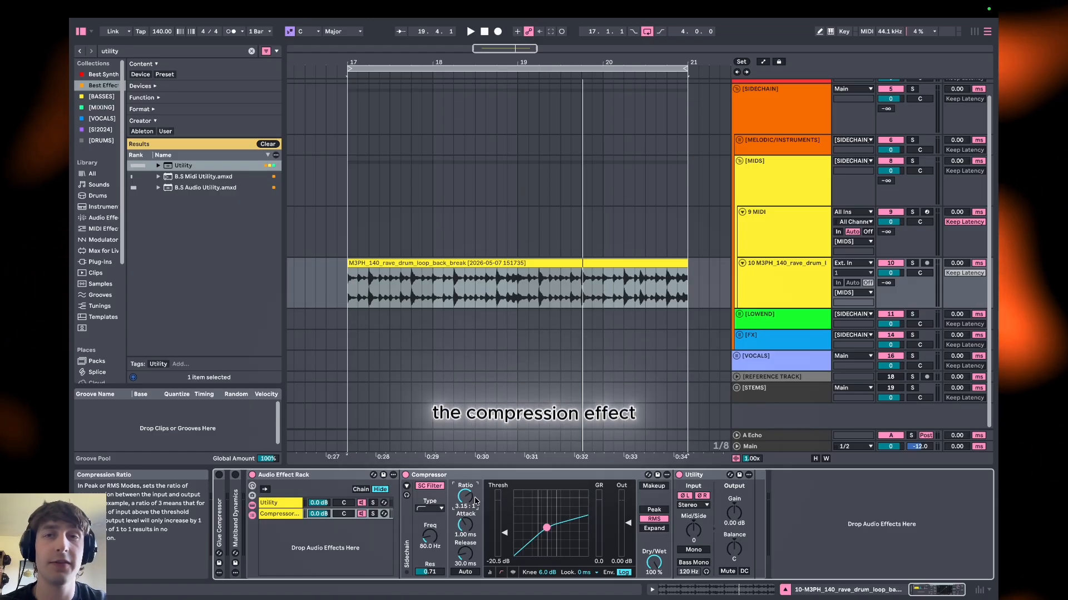
Step: Play the drum loop while dropping the Compressor's ratio to 1:1, and raise the ratio to 6.63:1 for comparison
{"action": "key", "text": "space"}
{"action": "left_click_drag", "start_coordinate": [475, 501], "coordinate": [468, 555]}
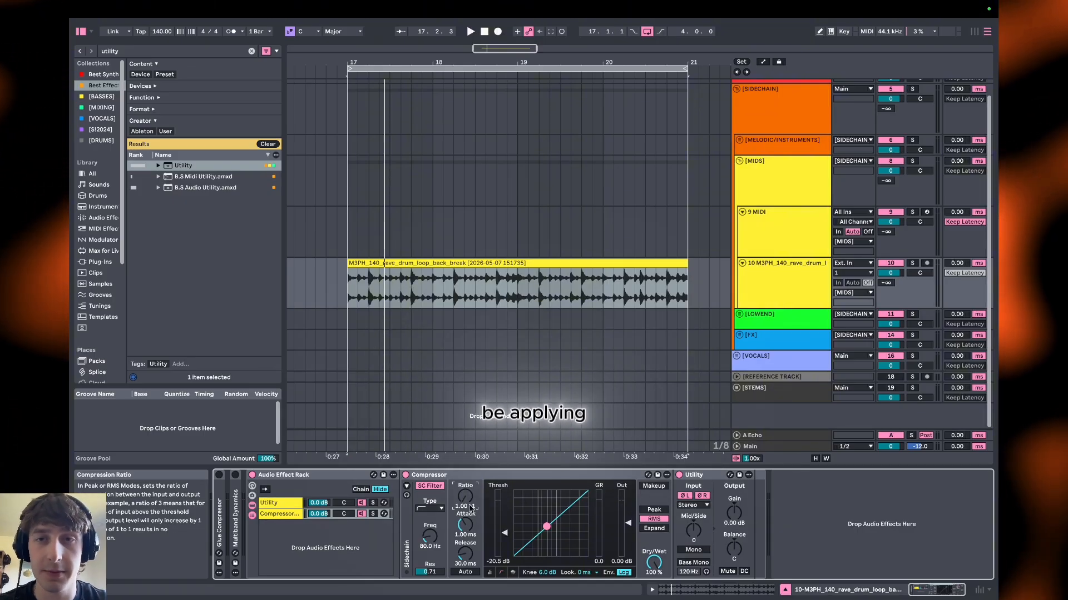
{"action": "key", "text": "space"}
{"action": "left_click_drag", "start_coordinate": [470, 508], "coordinate": [473, 439]}
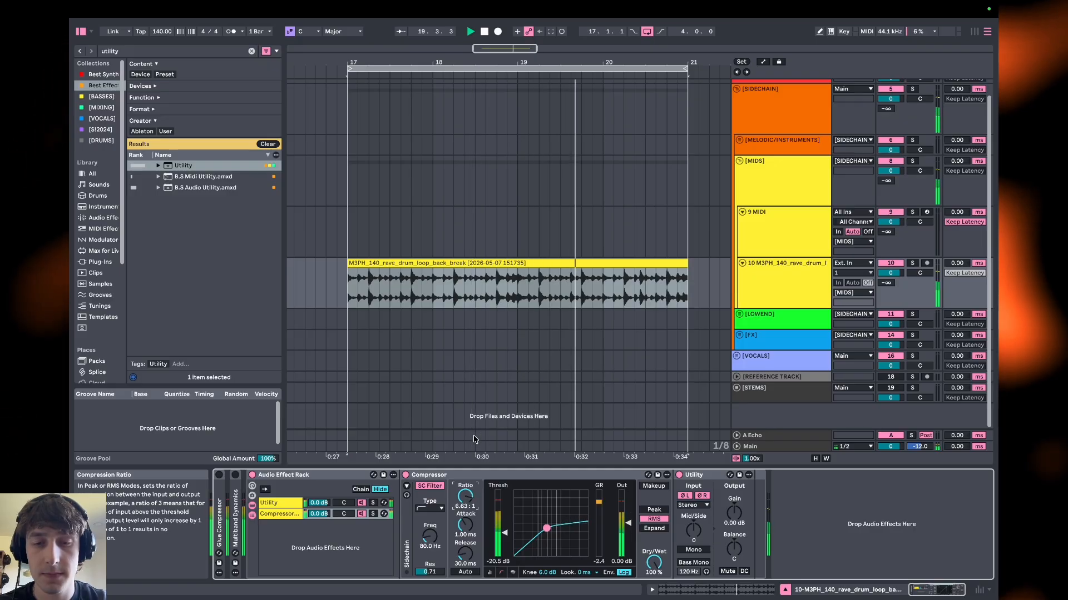
{"action": "key", "text": "space"}
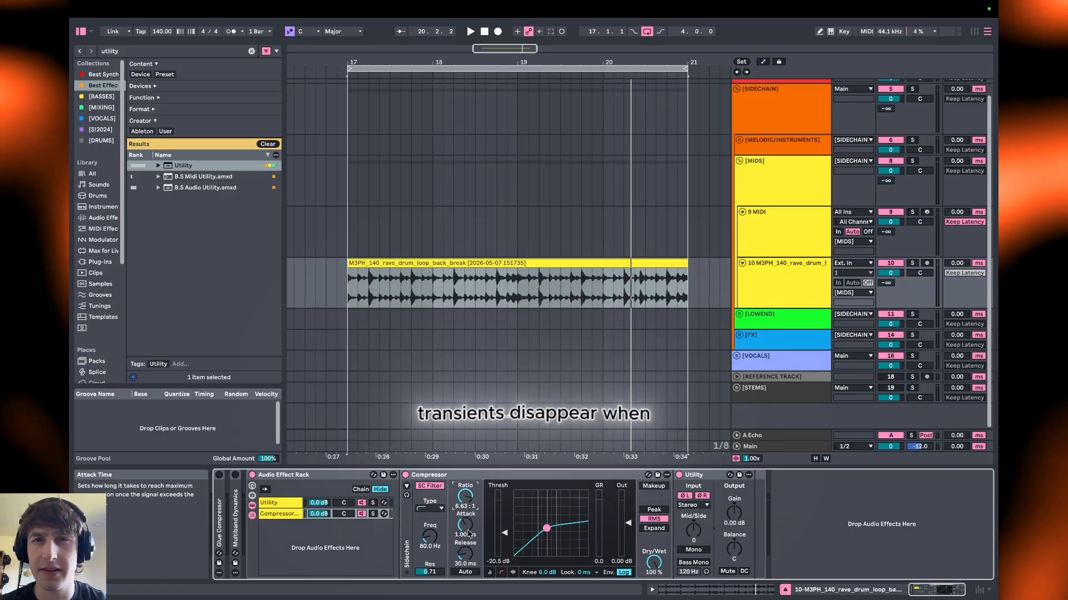
Step: Play the drum loop while raising the Compressor's attack to hear its effect on the transients, and return it to 1.00 ms
{"action": "key", "text": "space"}
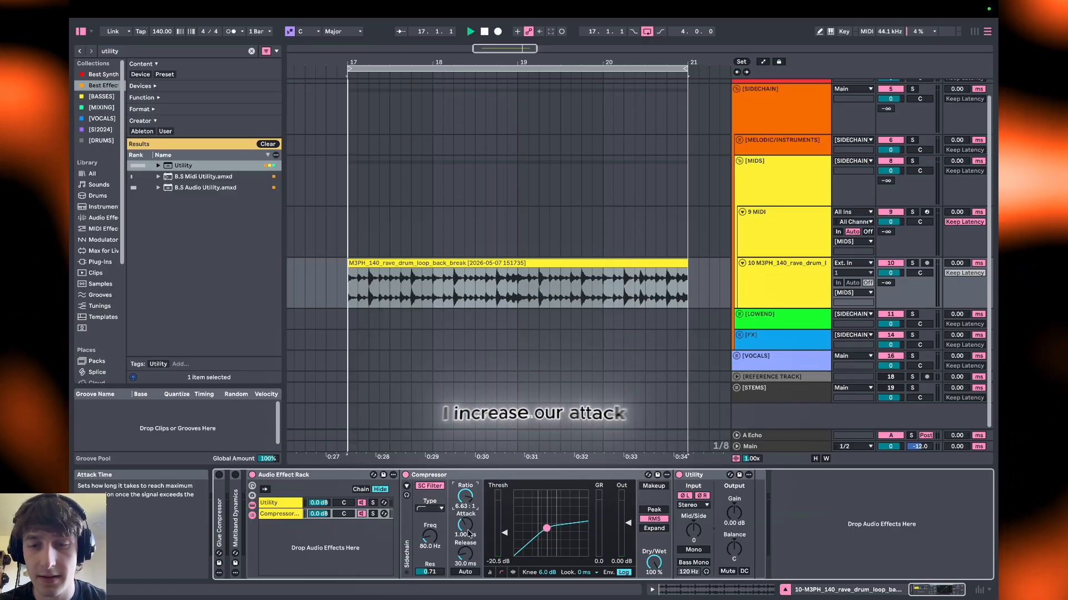
{"action": "left_click_drag", "start_coordinate": [469, 534], "coordinate": [474, 502]}
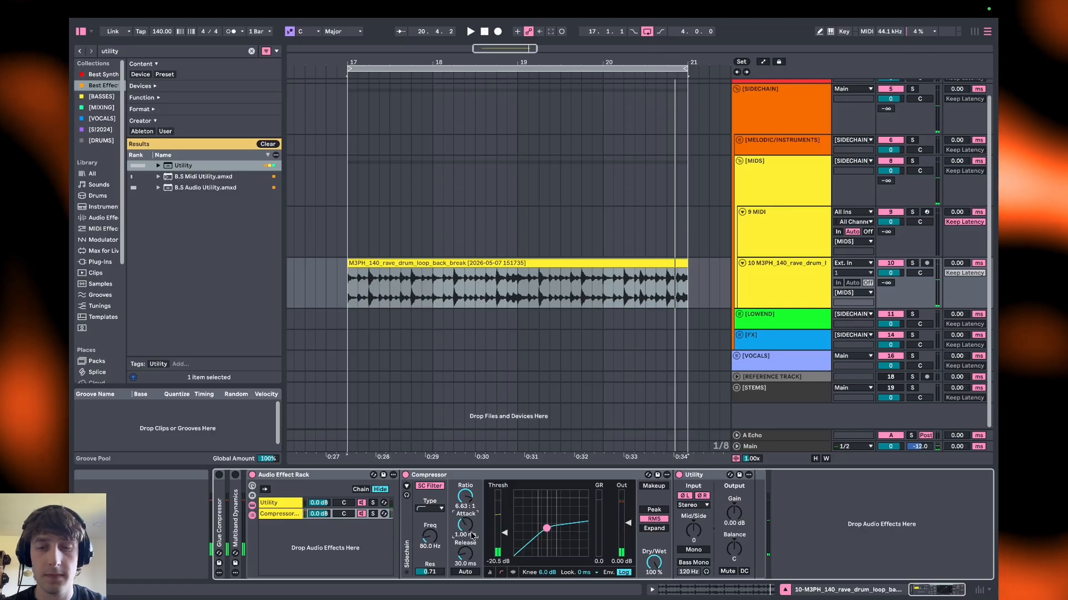
{"action": "key", "text": "space"}
Step: Audition the drum loop with the Compressor's release raised to 174 ms and brought back down to 45.0 ms
{"action": "mouse_move", "coordinate": [466, 551]}
{"action": "left_mouse_down"}
{"action": "mouse_move", "coordinate": [467, 513]}
{"action": "mouse_move", "coordinate": [471, 556]}
{"action": "left_mouse_up"}
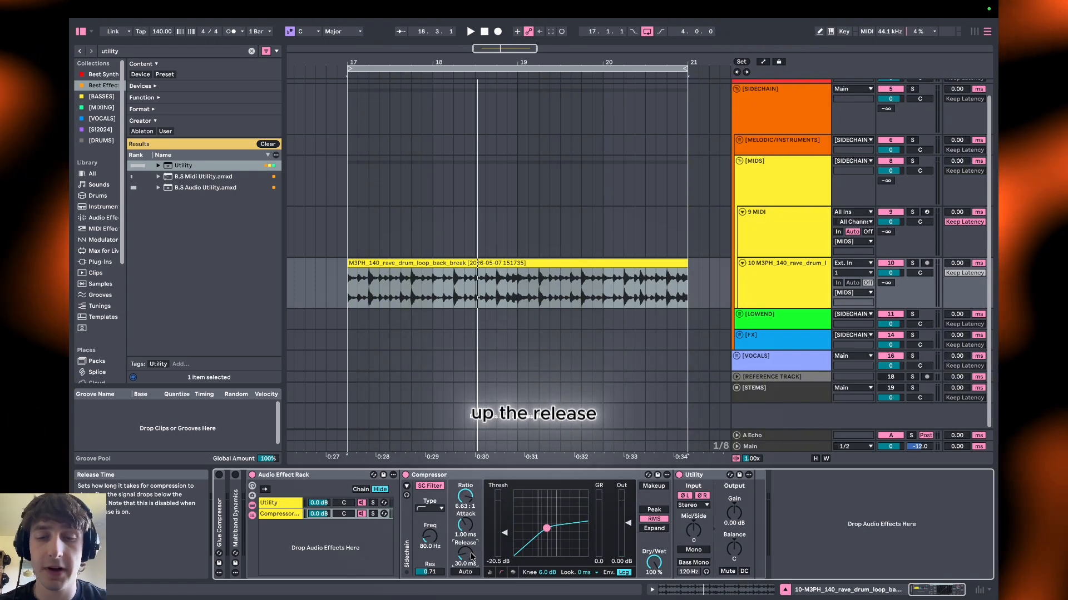
{"action": "key", "text": "space"}
{"action": "left_click_drag", "start_coordinate": [472, 556], "coordinate": [470, 548]}
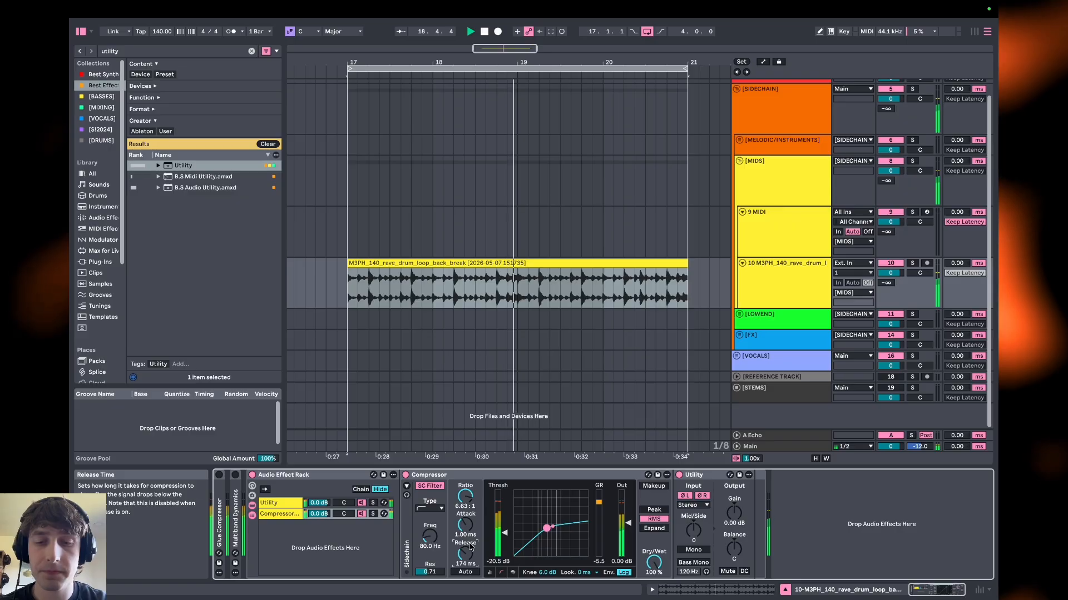
{"action": "key", "text": "space"}
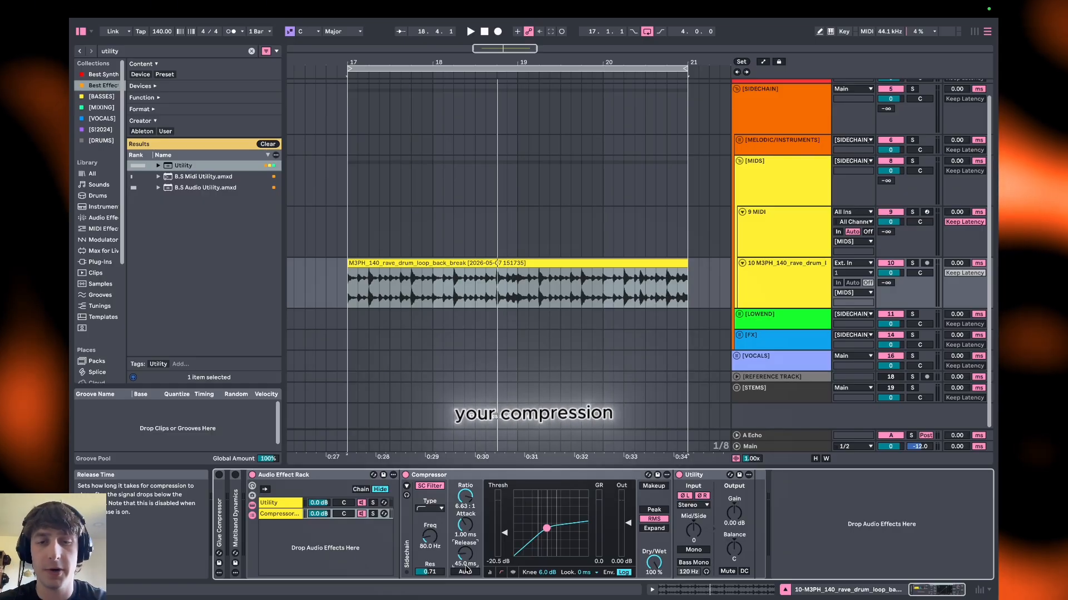
Step: Set the Compressor's release to 53.6 ms, its ratio to 4.50:1 and its attack to 0.01 ms
{"action": "key", "text": "space"}
{"action": "left_click_drag", "start_coordinate": [468, 560], "coordinate": [469, 563]}
{"action": "left_click_drag", "start_coordinate": [466, 497], "coordinate": [466, 506]}
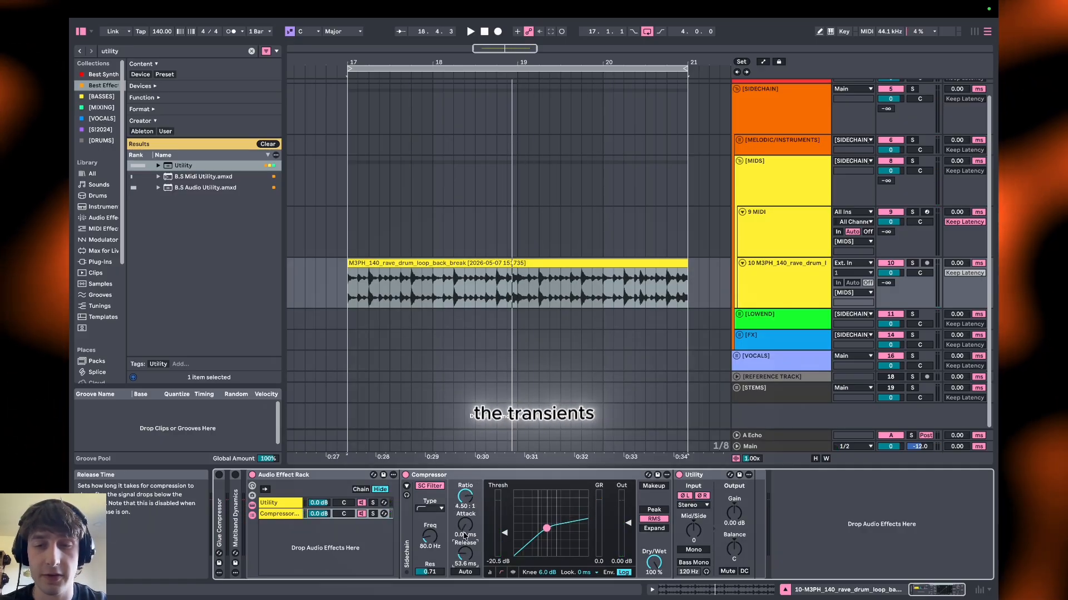
Step: Move the Compressor out of the Audio Effect Rack to directly after it, and switch off and fold the rack
{"action": "left_click_drag", "start_coordinate": [459, 475], "coordinate": [812, 520]}
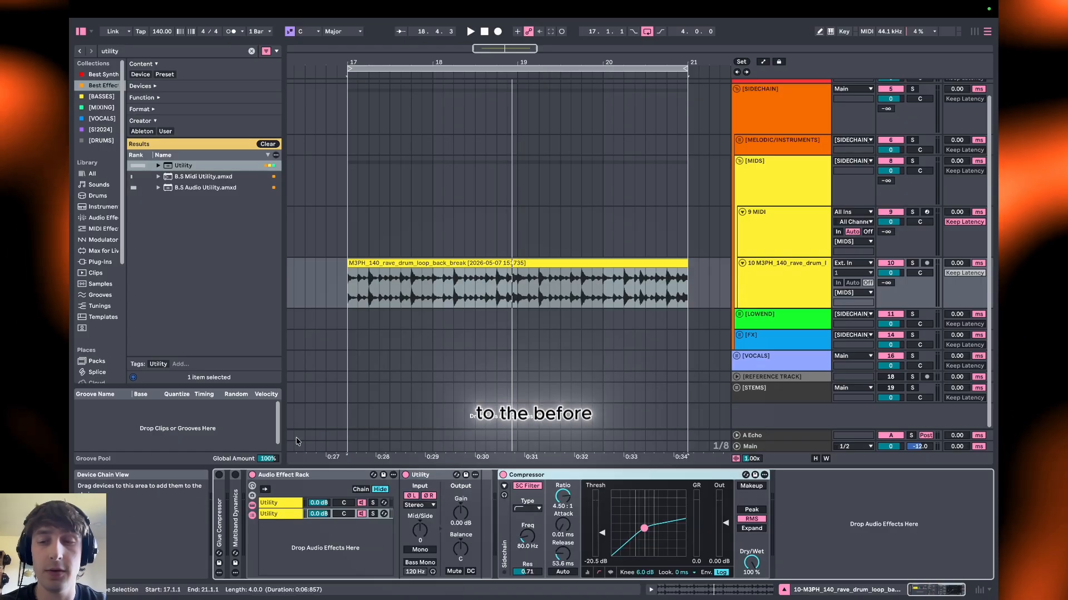
{"action": "double_click", "coordinate": [264, 475]}
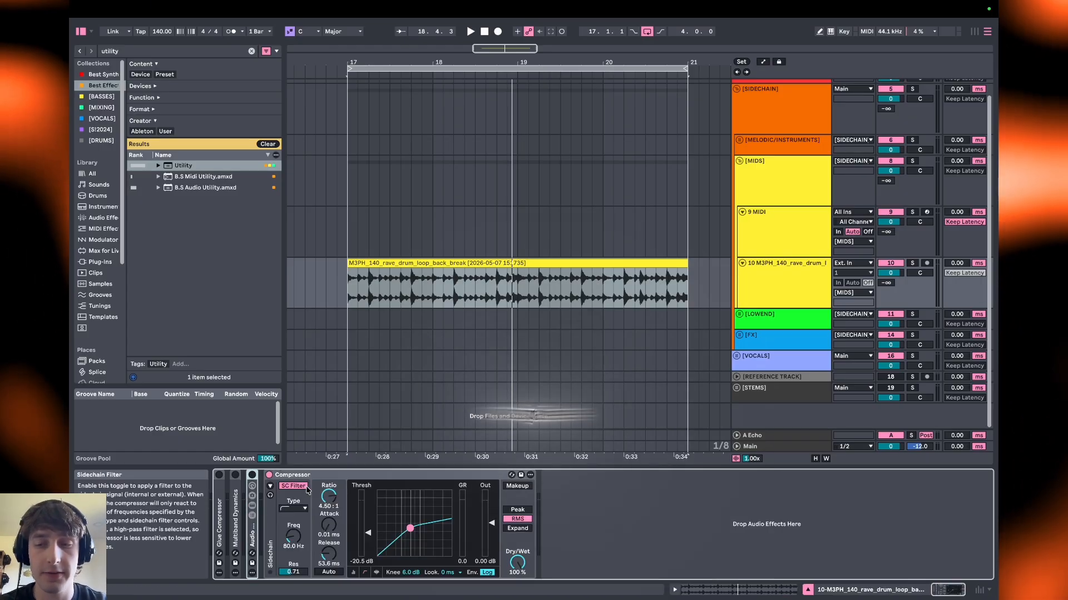
Step: Play the drum loop and compare it with the Compressor repeatedly bypassed and switched back on
{"action": "key", "text": "space"}
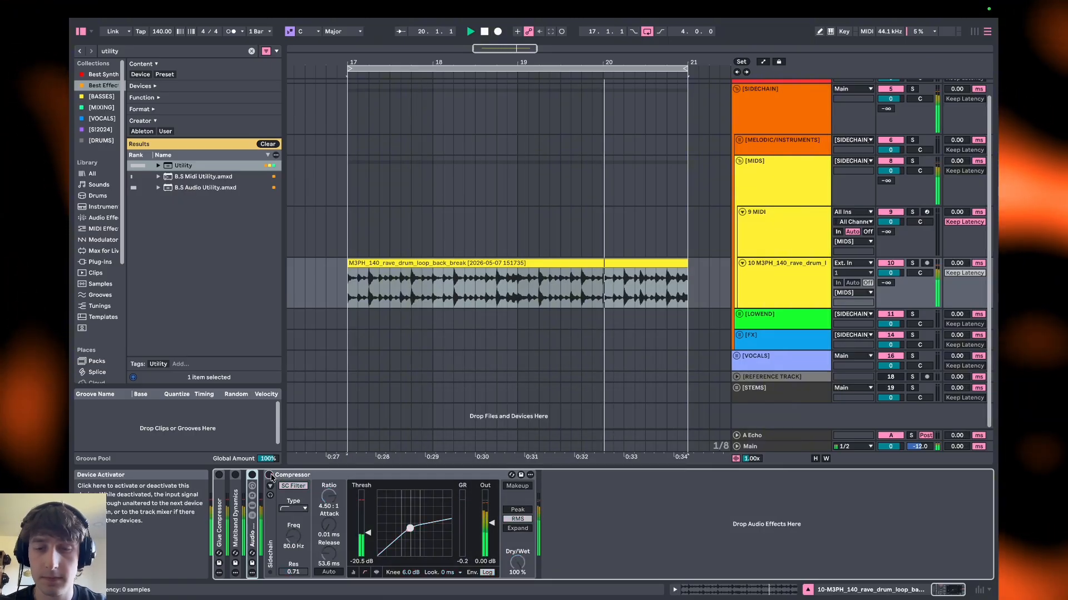
{"action": "left_click", "coordinate": [269, 475]}
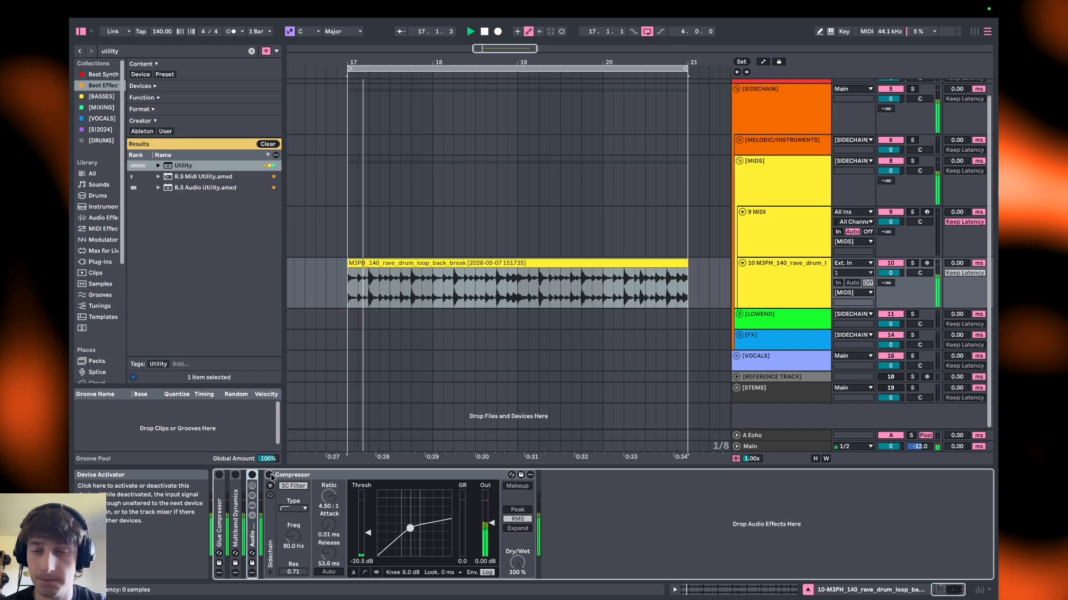
{"action": "left_click", "coordinate": [270, 475]}
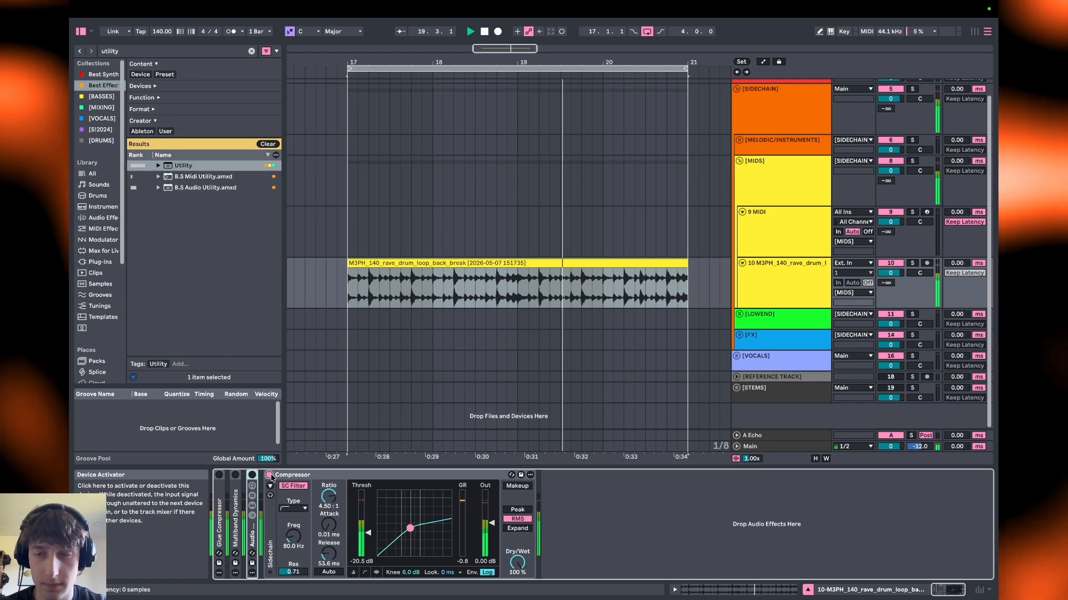
{"action": "left_click", "coordinate": [269, 475]}
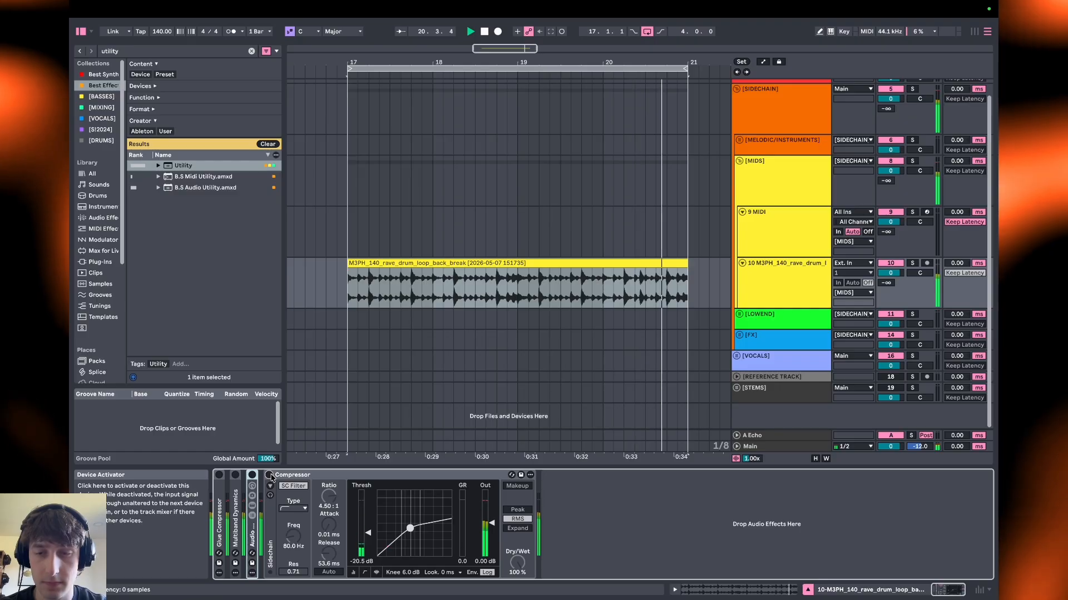
{"action": "left_click", "coordinate": [269, 475]}
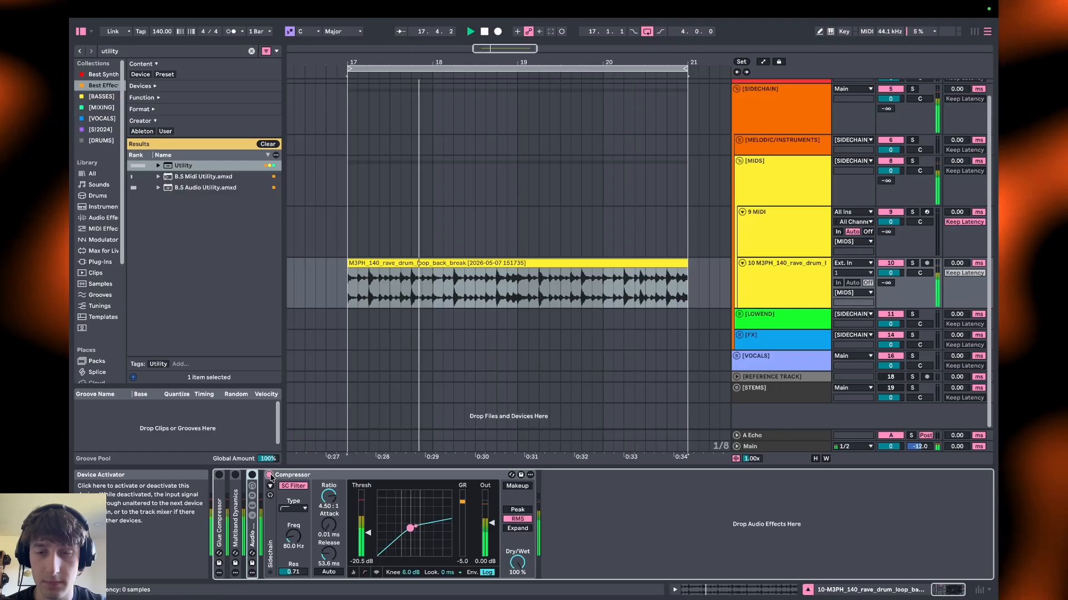
{"action": "left_click", "coordinate": [269, 475]}
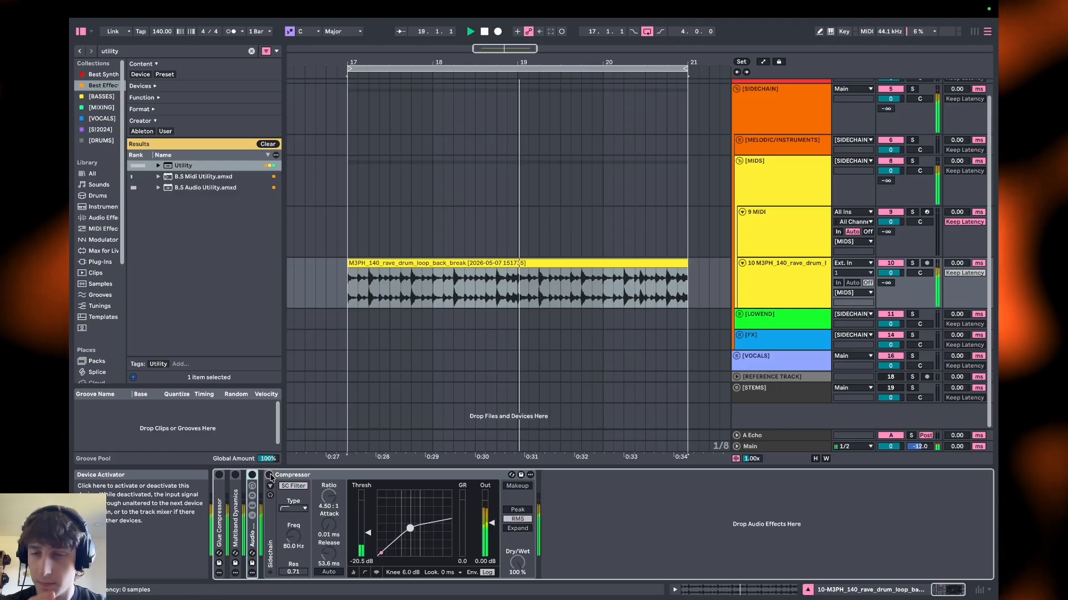
{"action": "left_click", "coordinate": [269, 475]}
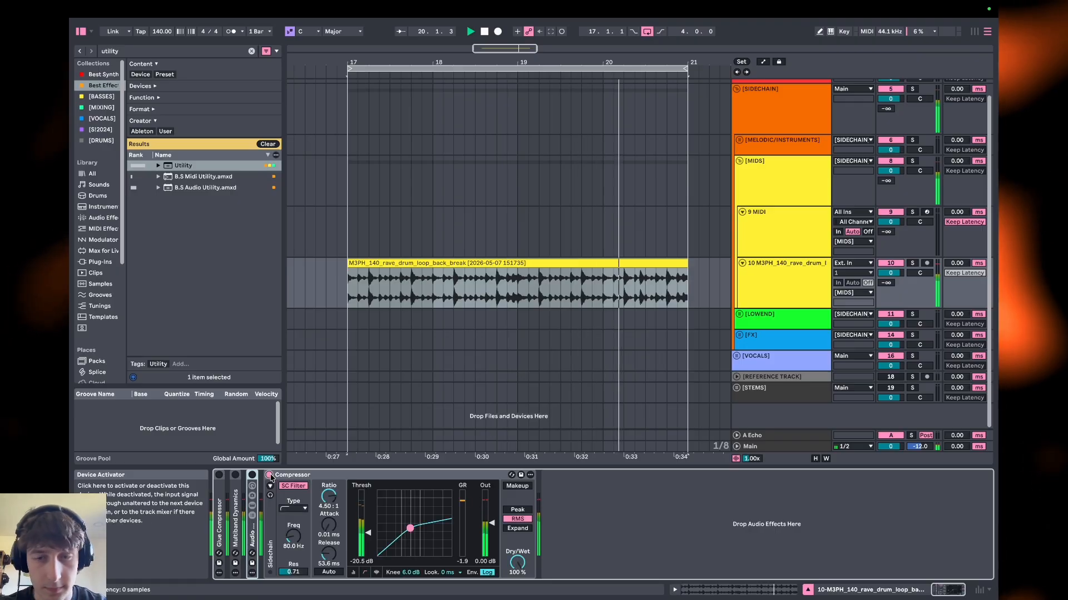
{"action": "key", "text": "space"}
{"action": "left_click", "coordinate": [415, 288]}
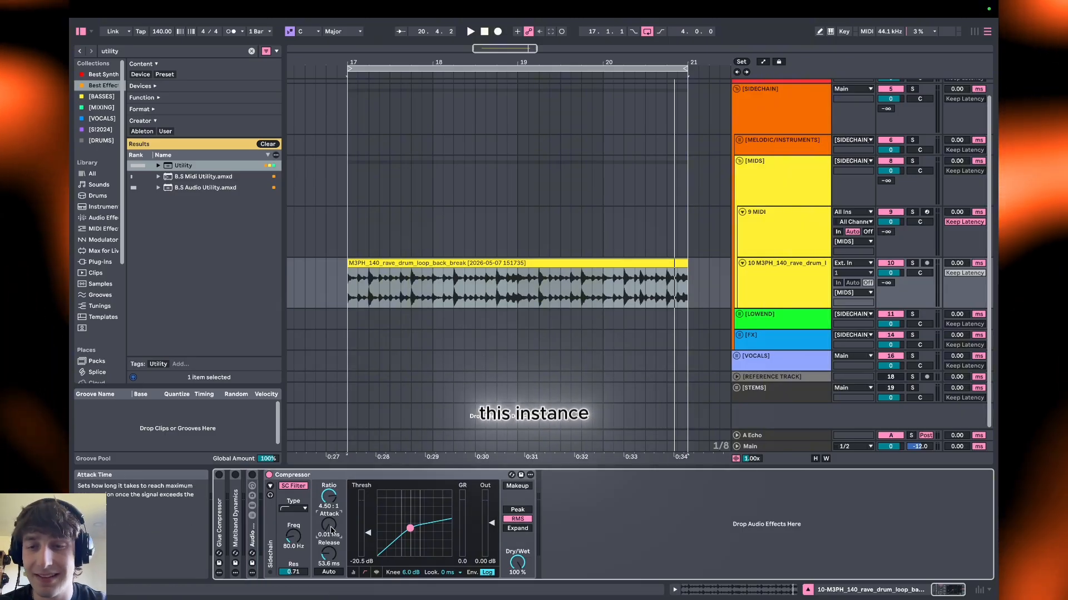
Step: Raise the Compressor's attack to 16.4 ms while auditioning the drum loop, and leave the device folded and switched off
{"action": "left_click_drag", "start_coordinate": [331, 518], "coordinate": [330, 505]}
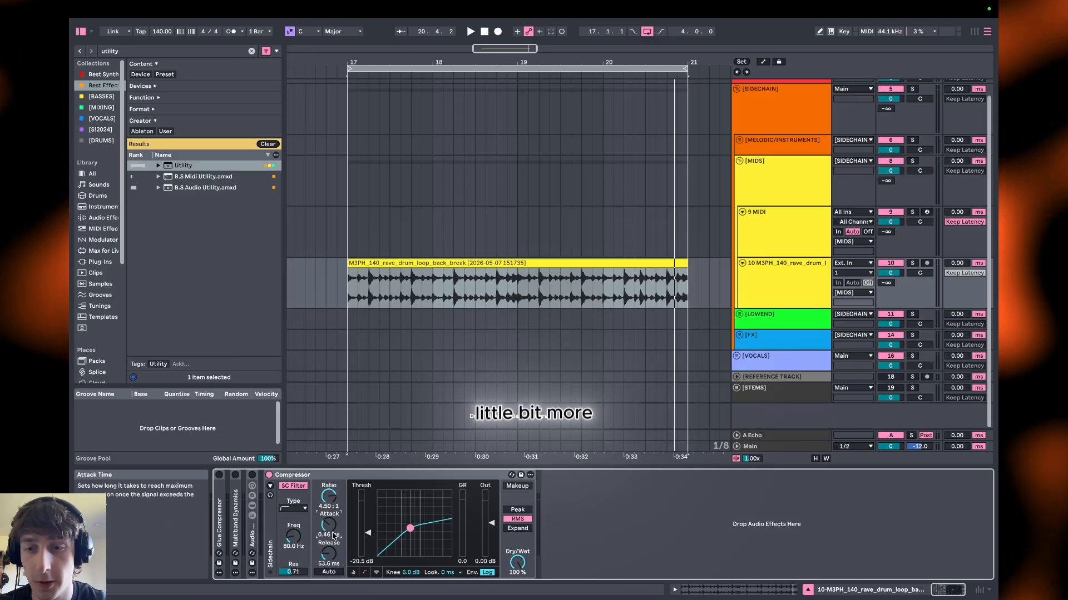
{"action": "key", "text": "space"}
{"action": "left_click_drag", "start_coordinate": [332, 533], "coordinate": [332, 512]}
{"action": "double_click", "coordinate": [278, 475]}
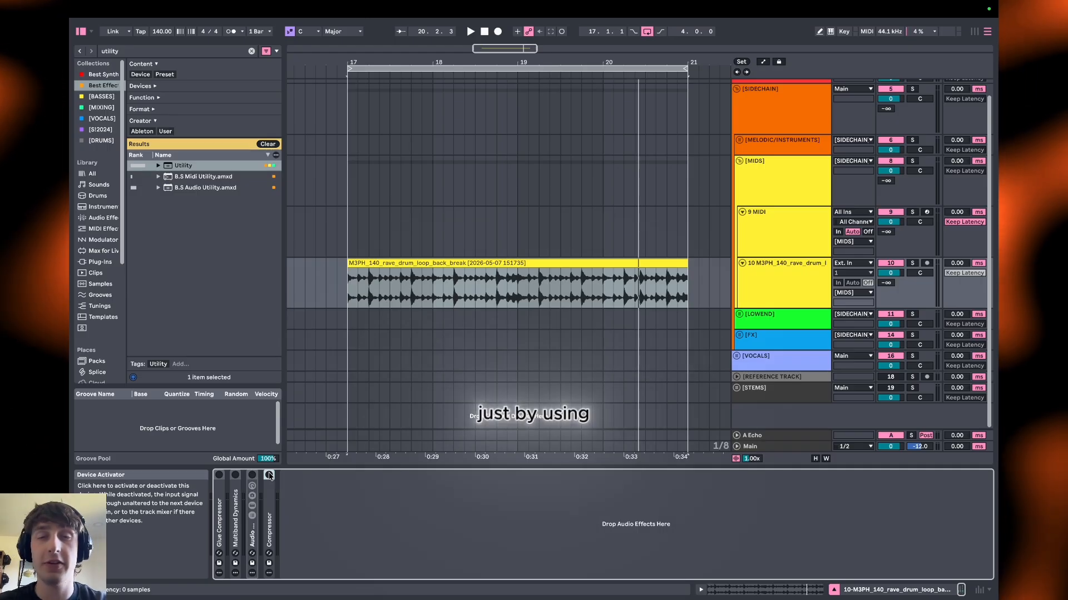
{"action": "left_click", "coordinate": [269, 476]}
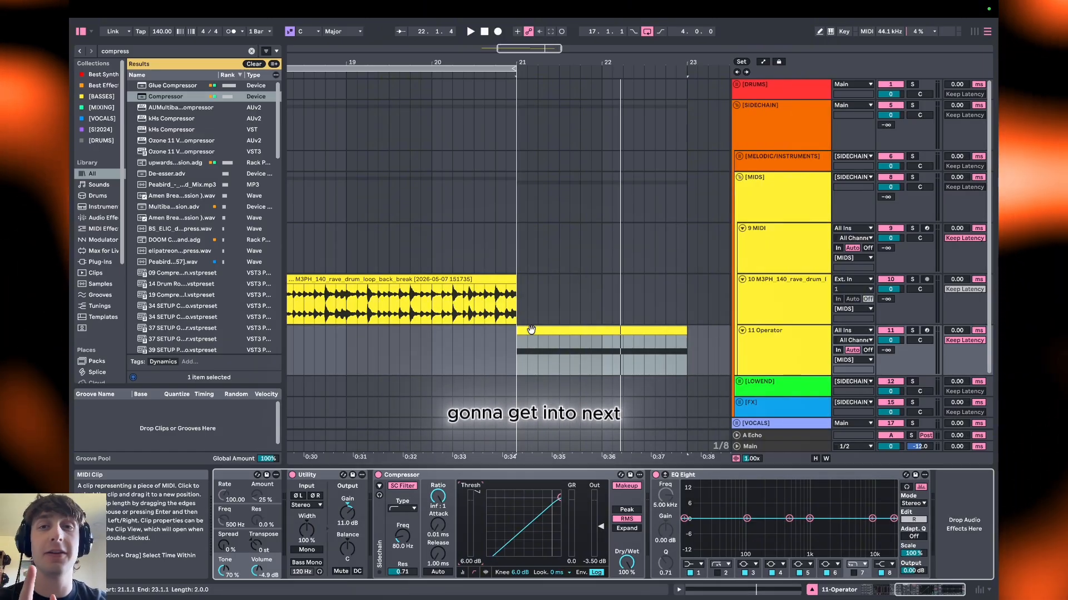
Step: Play the Operator track's sine note and expand the EQ Eight display to examine the note's spectrum
{"action": "key", "text": "space"}
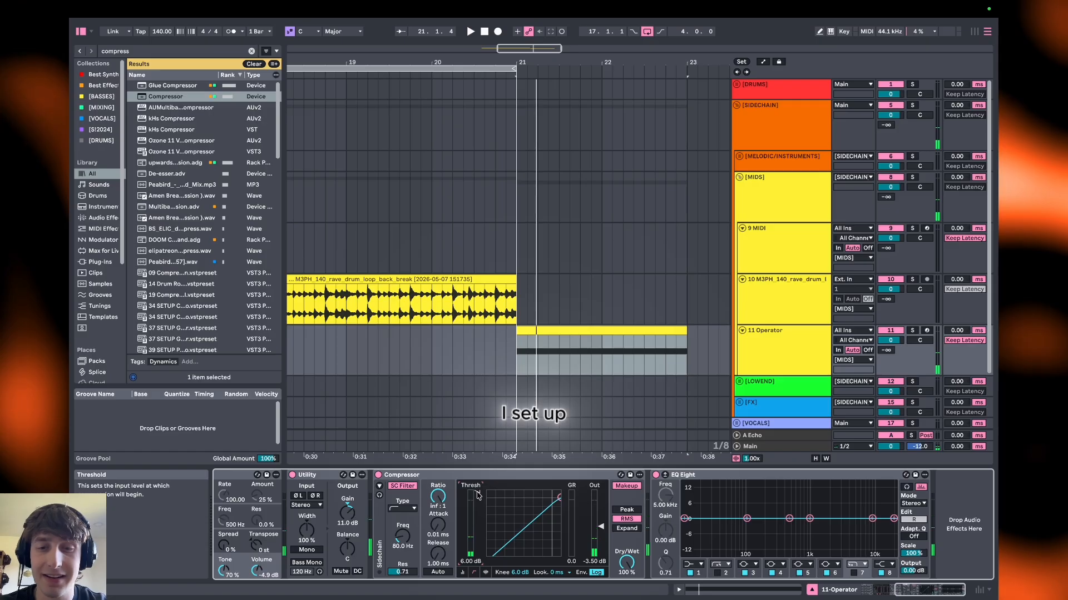
{"action": "key", "text": "space"}
{"action": "left_click", "coordinate": [665, 476]}
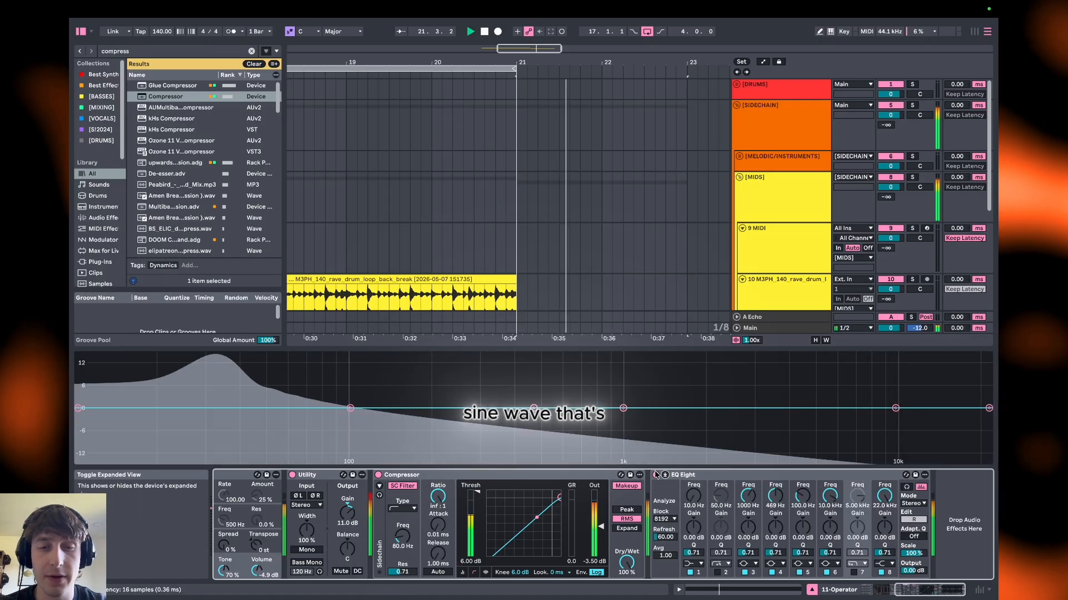
{"action": "mouse_move", "coordinate": [220, 357]}
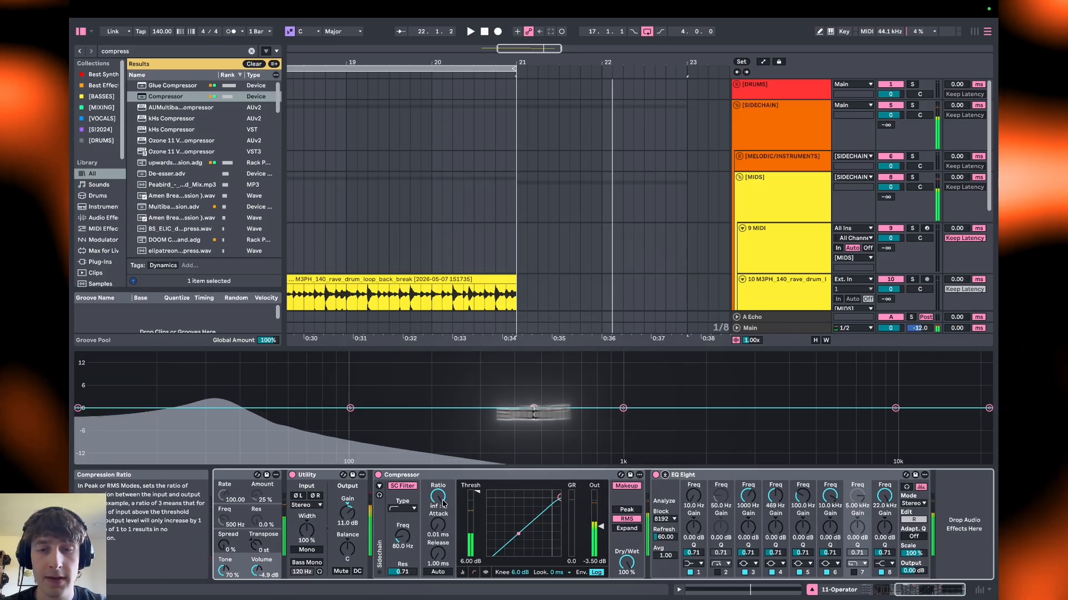
Step: Lower the Compressor's threshold to -inf dB on the Operator track and examine the sine note's harmonics in EQ Eight during playback
{"action": "left_click_drag", "start_coordinate": [476, 497], "coordinate": [476, 559]}
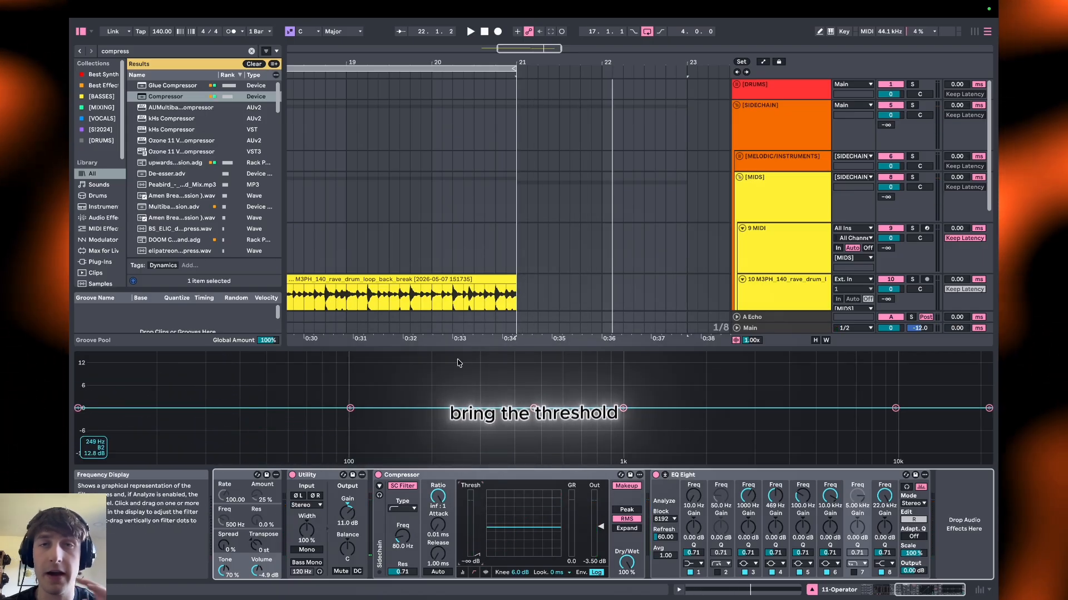
{"action": "key", "text": "space"}
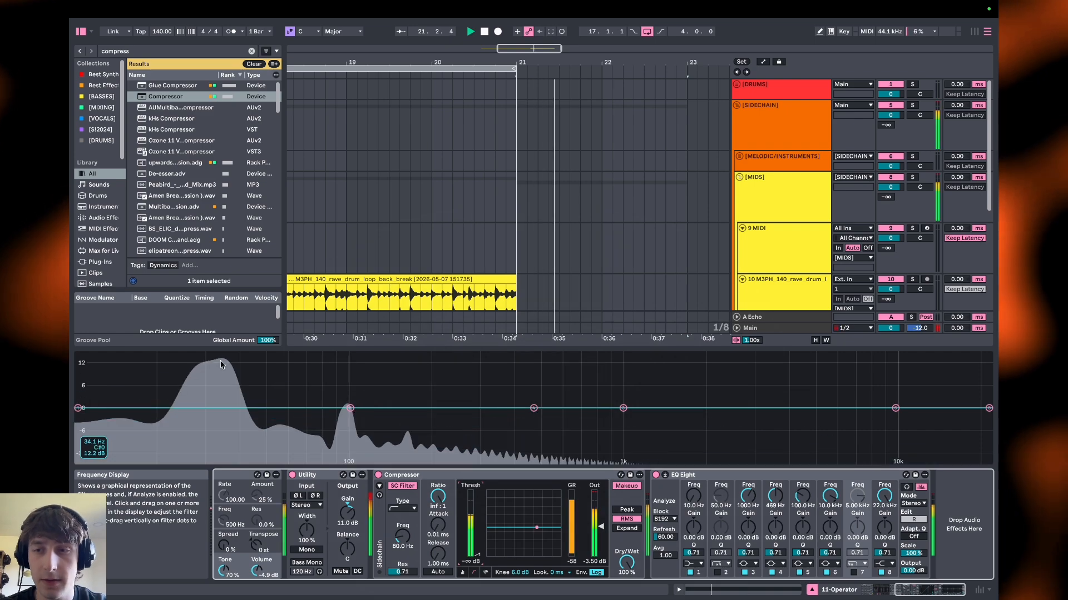
{"action": "key", "text": "space"}
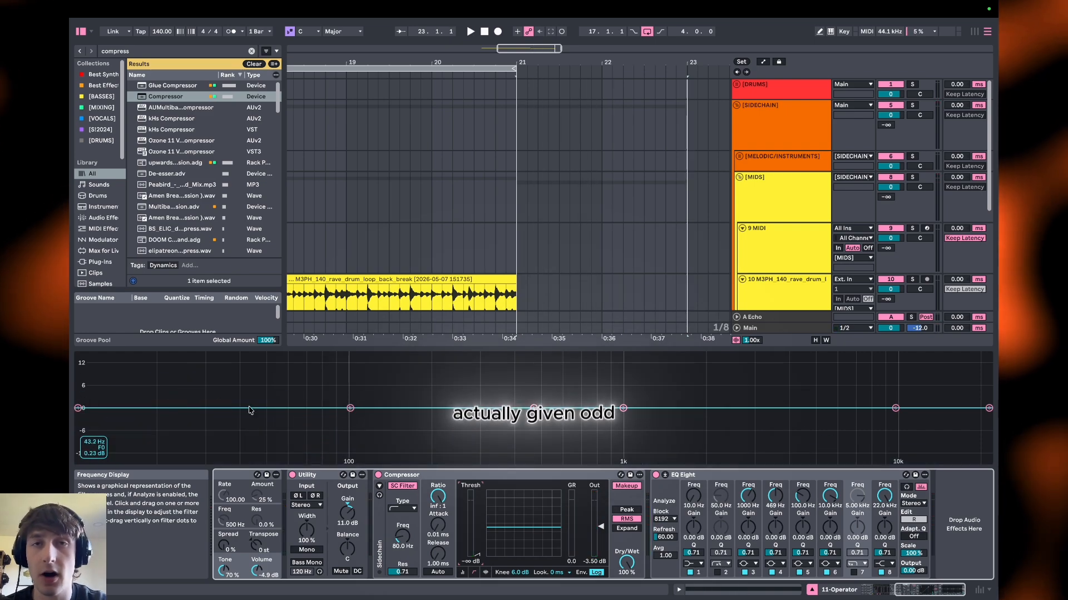
{"action": "key", "text": "space"}
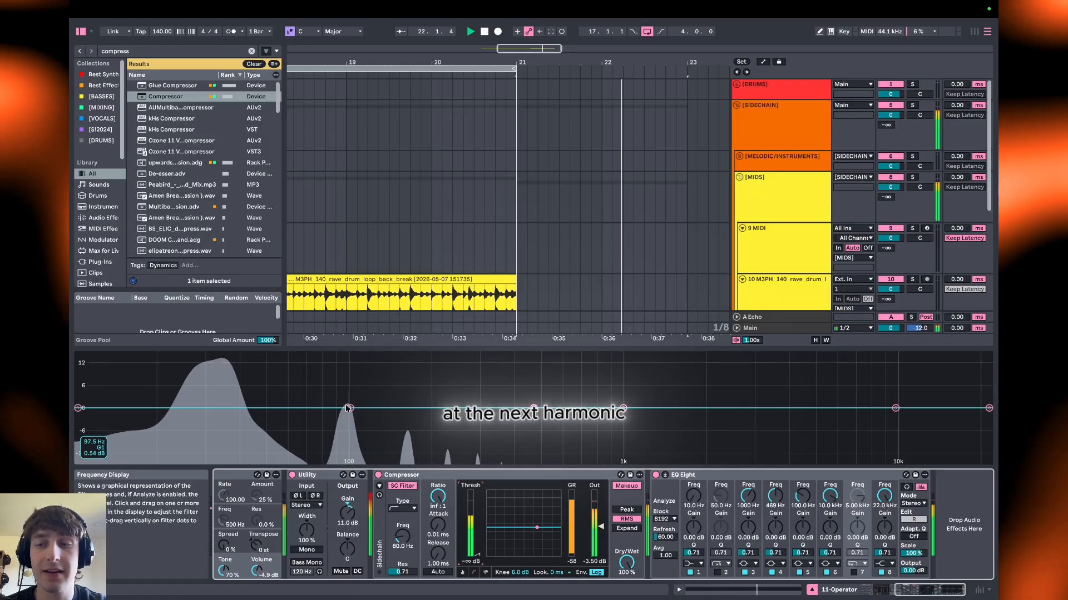
{"action": "key", "text": "space"}
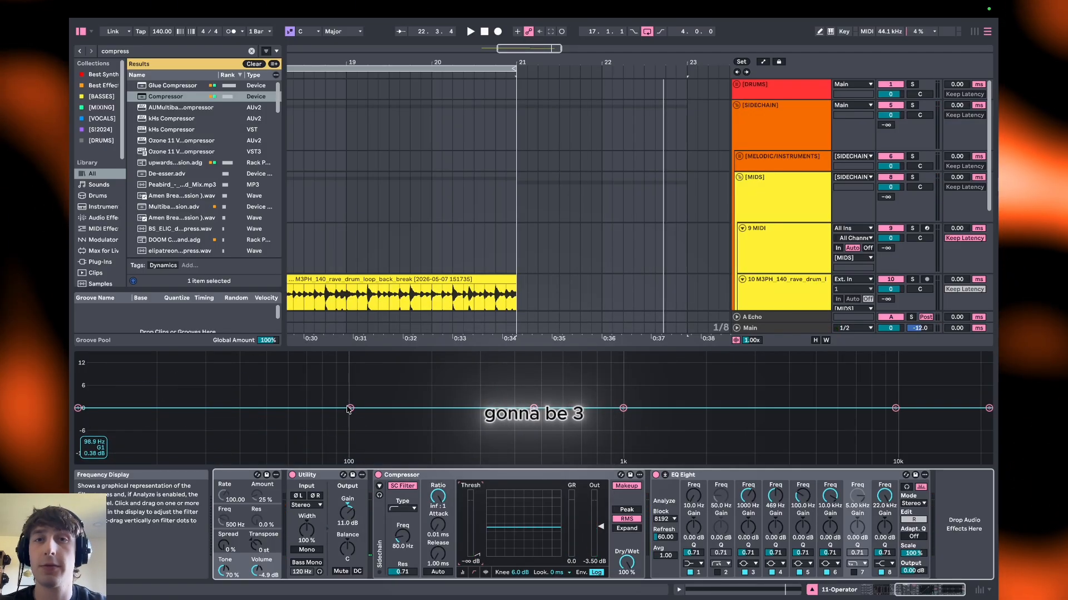
{"action": "key", "text": "space"}
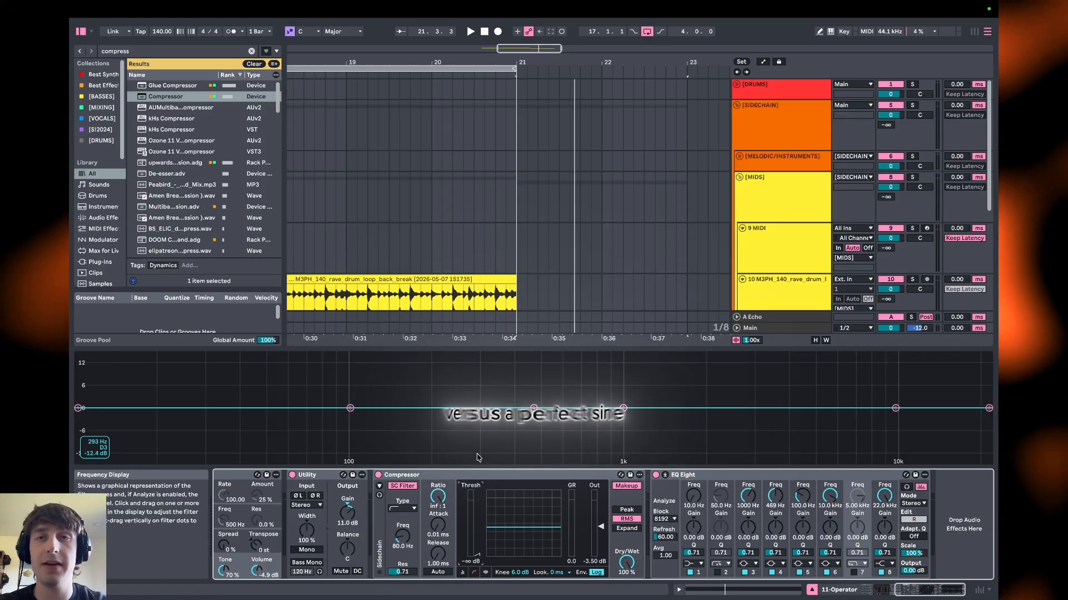
{"action": "key", "text": "space"}
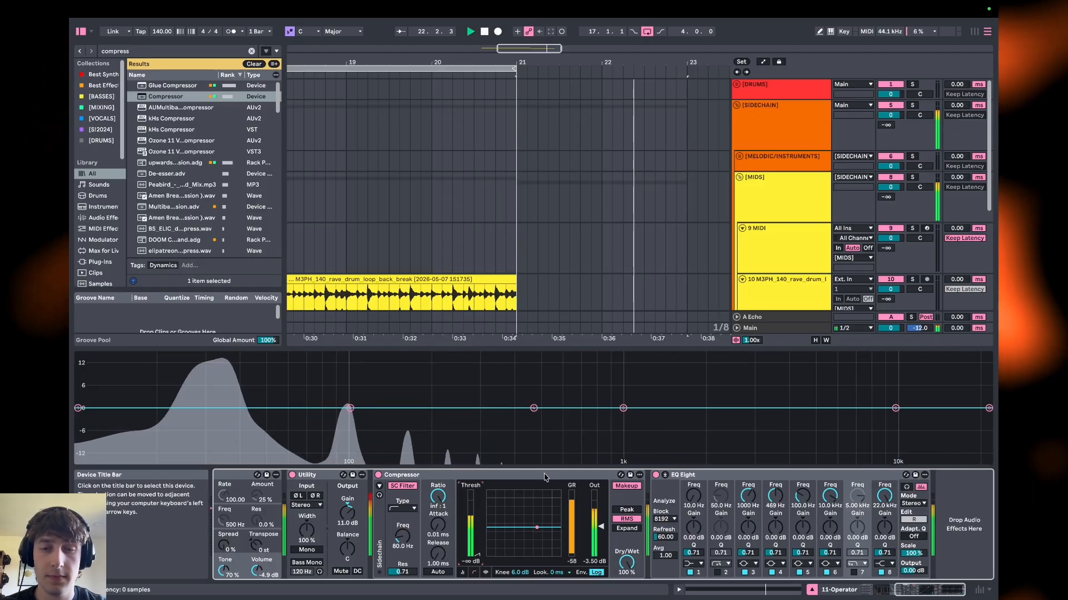
{"action": "key", "text": "space"}
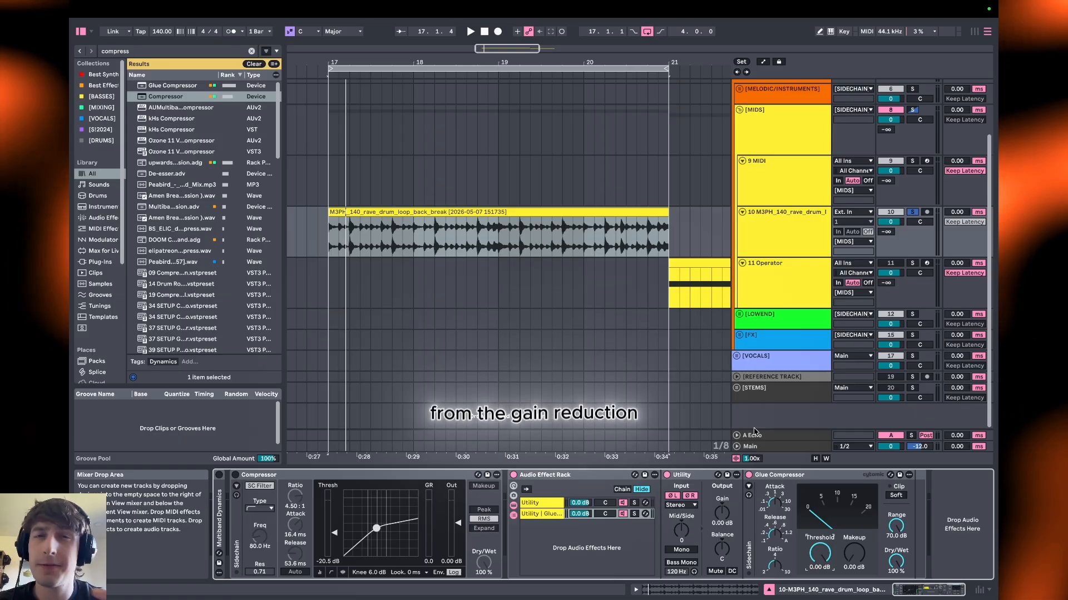
Step: Lower the Glue Compressor's threshold to -13.0 dB in the phase-inverted chain while auditioning the drum loop
{"action": "key", "text": "space"}
{"action": "left_click_drag", "start_coordinate": [821, 559], "coordinate": [814, 584]}
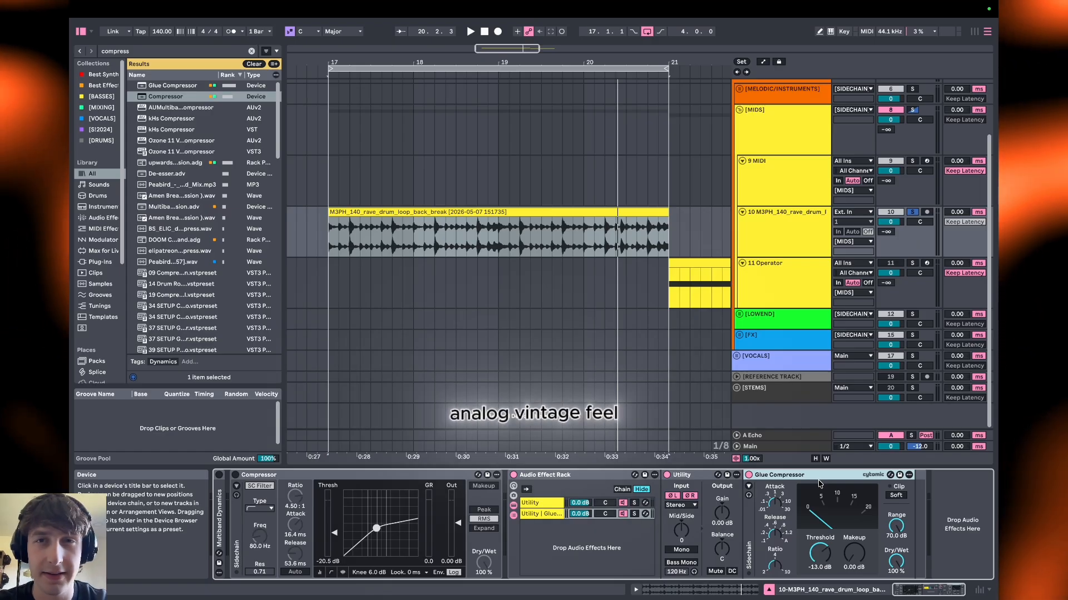
{"action": "key", "text": "space"}
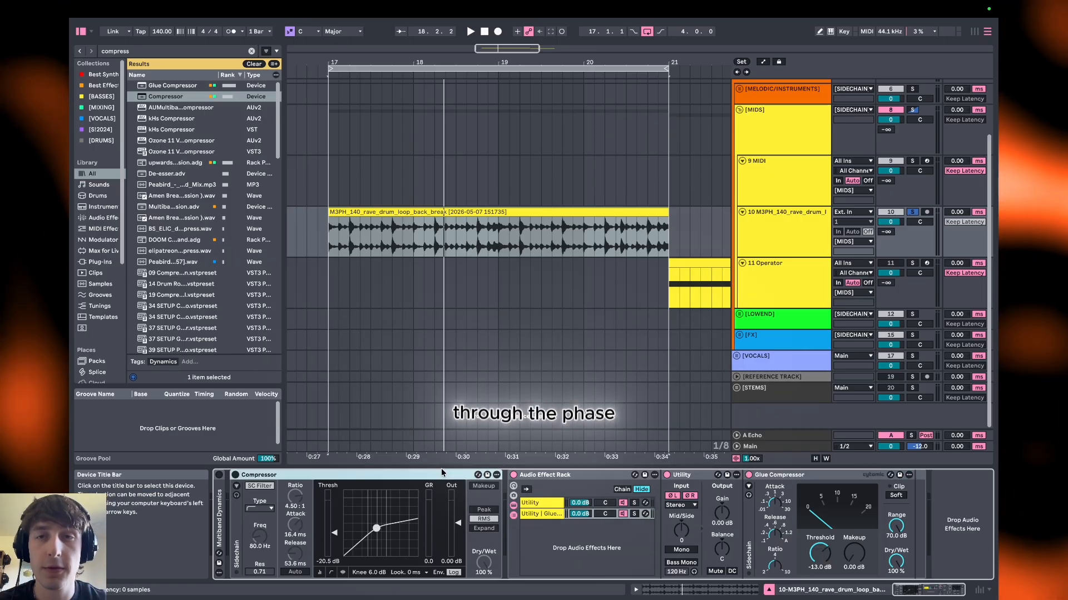
Step: Place the Compressor between Utility and Glue Compressor in the rack chain, audition its difference signal on the drum loop, and bypass it
{"action": "left_click_drag", "start_coordinate": [405, 474], "coordinate": [502, 485]}
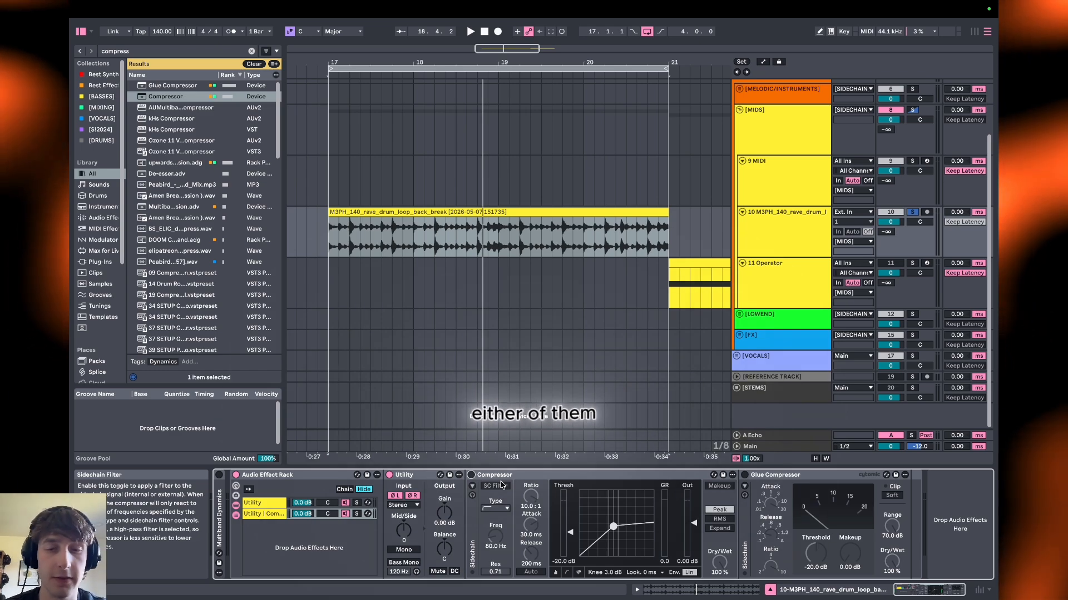
{"action": "left_click", "coordinate": [472, 475]}
{"action": "key", "text": "space"}
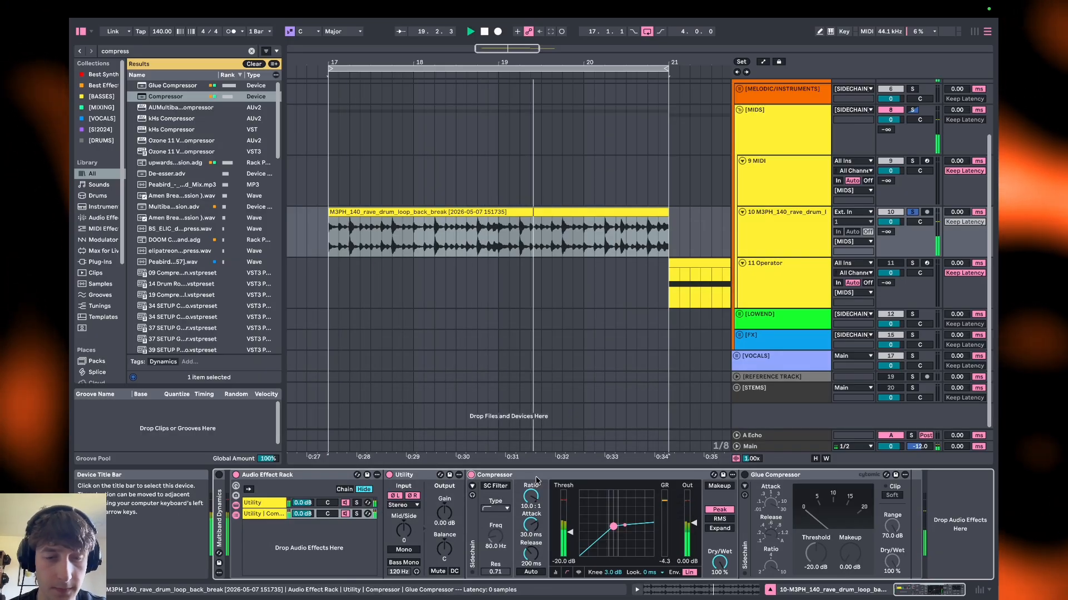
{"action": "left_click", "coordinate": [471, 475]}
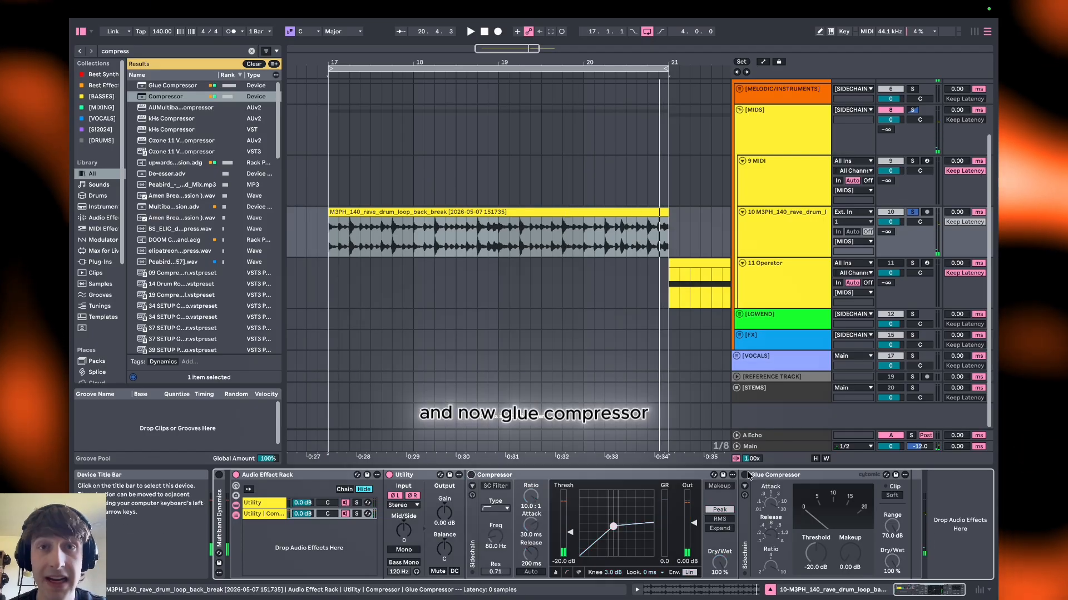
Step: Set the threshold to -30.0 dB on both the Glue Compressor and the Compressor in the phase-inverted chain
{"action": "key", "text": "space"}
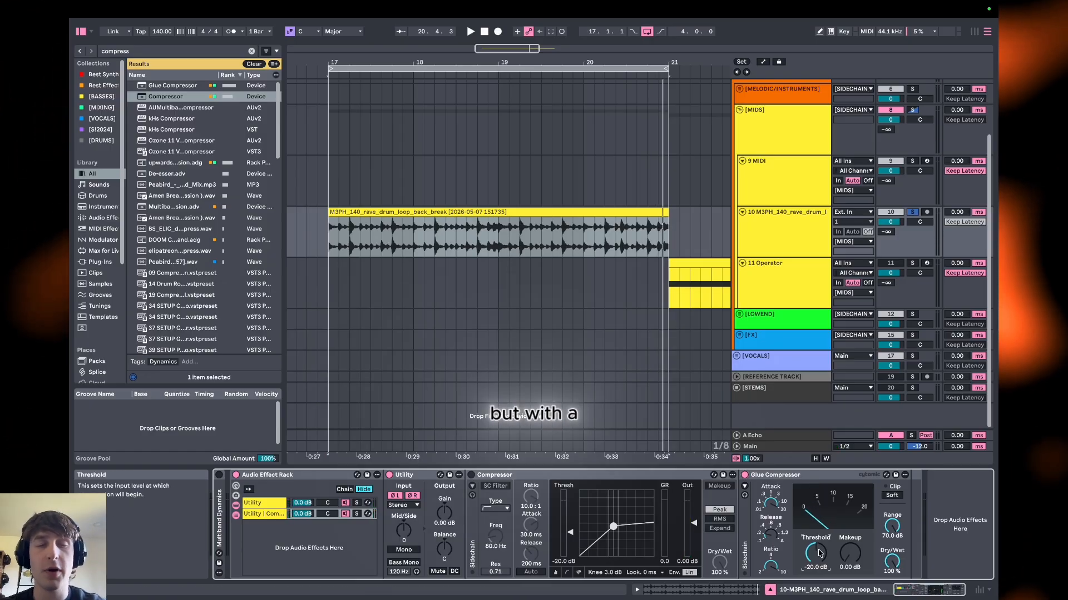
{"action": "type", "text": "-30"}
{"action": "key", "text": "Return"}
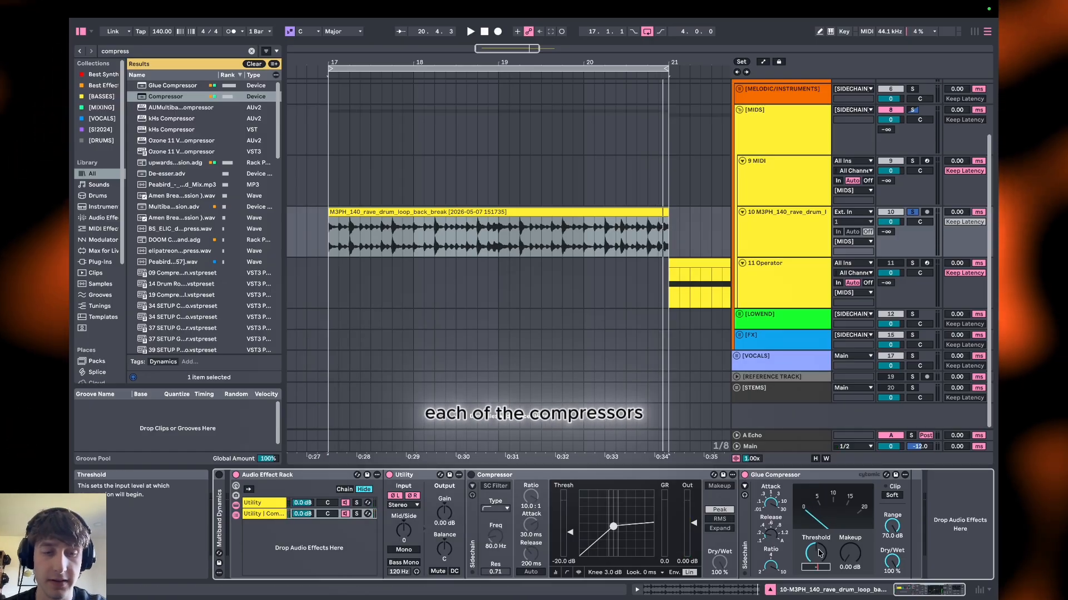
{"action": "key", "text": "space"}
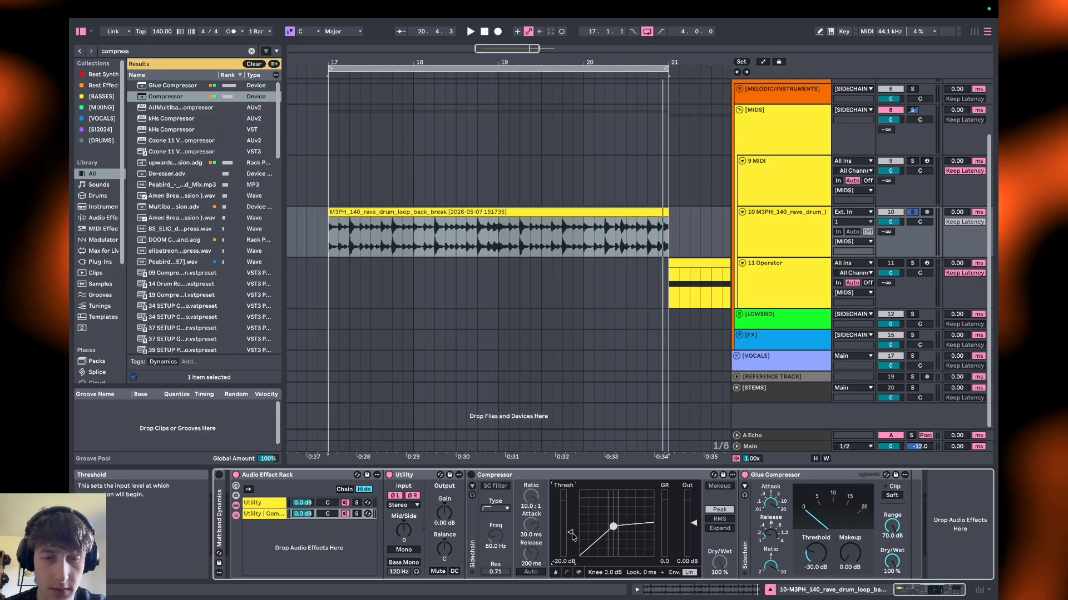
{"action": "left_click_drag", "start_coordinate": [570, 532], "coordinate": [573, 538]}
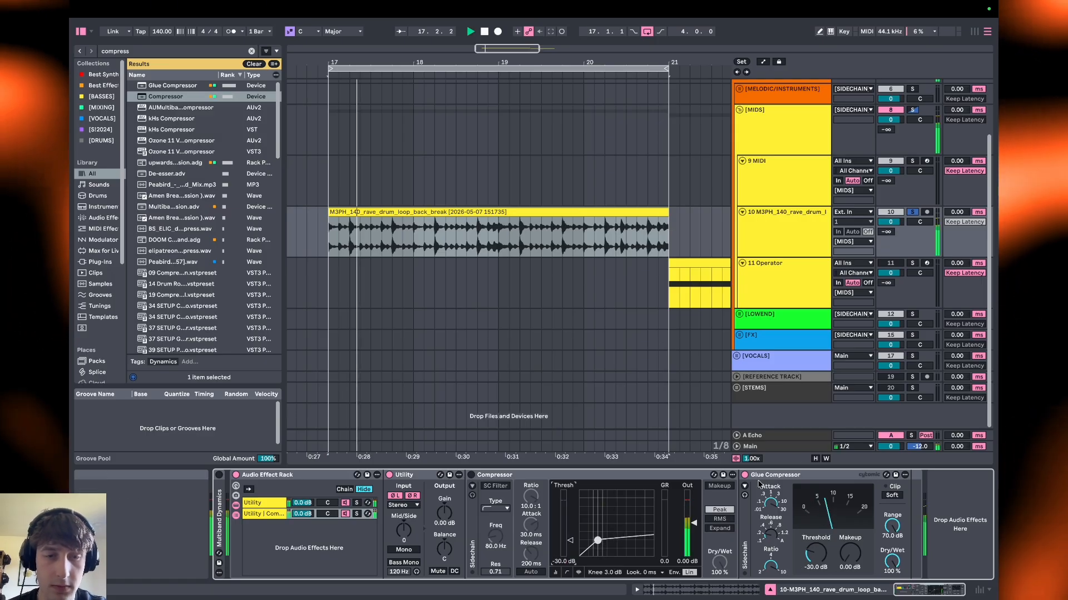
Step: Audition the drum loop's difference signal at the new thresholds, alternating between the Compressor and the Glue Compressor
{"action": "key", "text": "space"}
{"action": "key", "text": "space"}
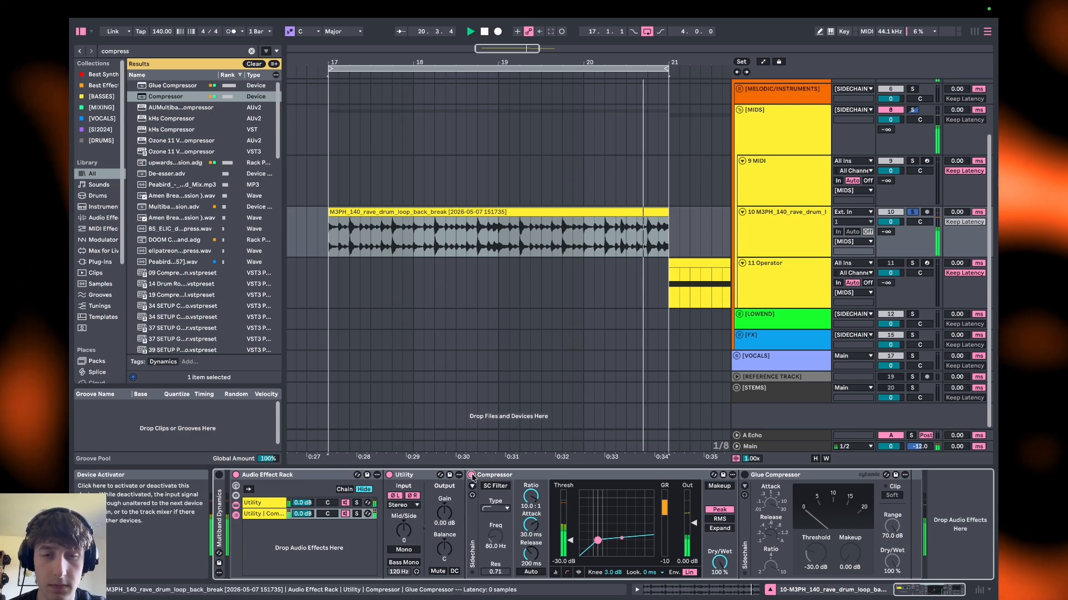
{"action": "left_click", "coordinate": [471, 475]}
{"action": "left_click", "coordinate": [745, 474]}
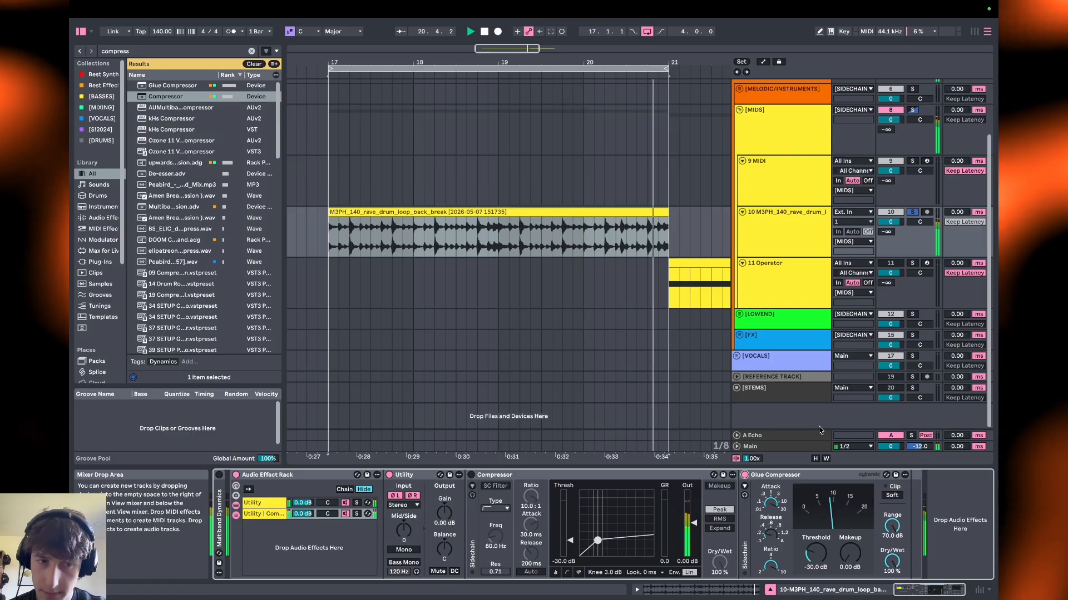
{"action": "key", "text": "space"}
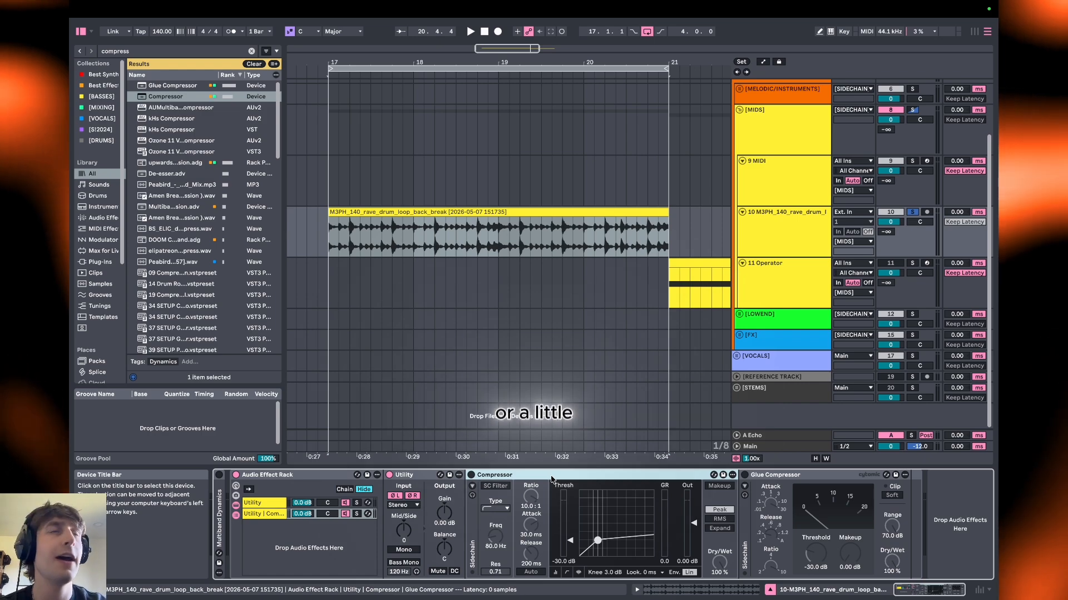
Step: Audition the Glue Compressor's difference signal, place the Glue Compressor after the Audio Effect Rack, and collapse the rack
{"action": "key", "text": "space"}
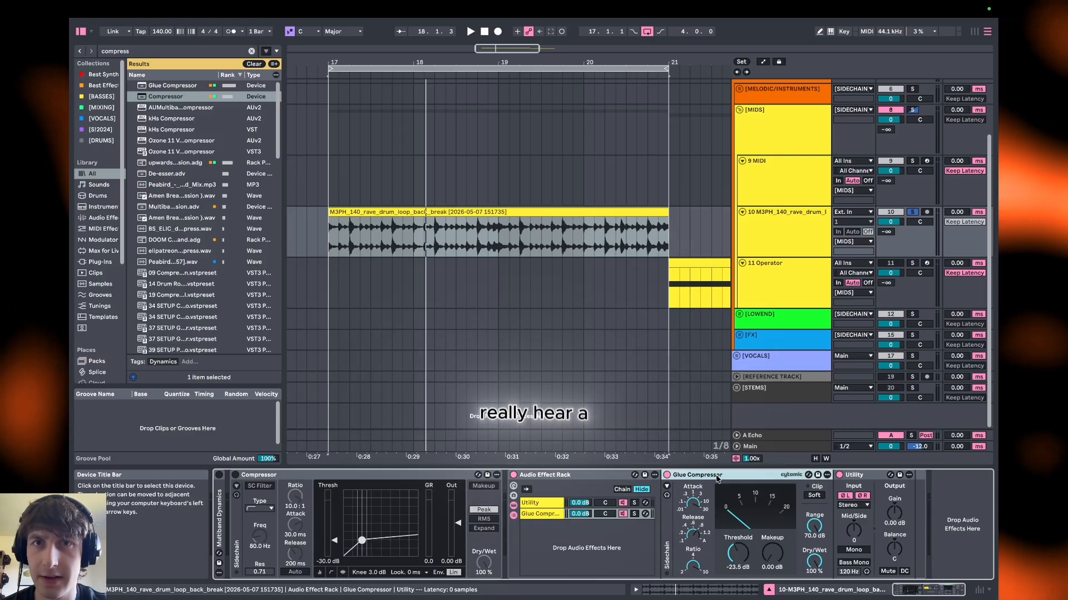
{"action": "key", "text": "space"}
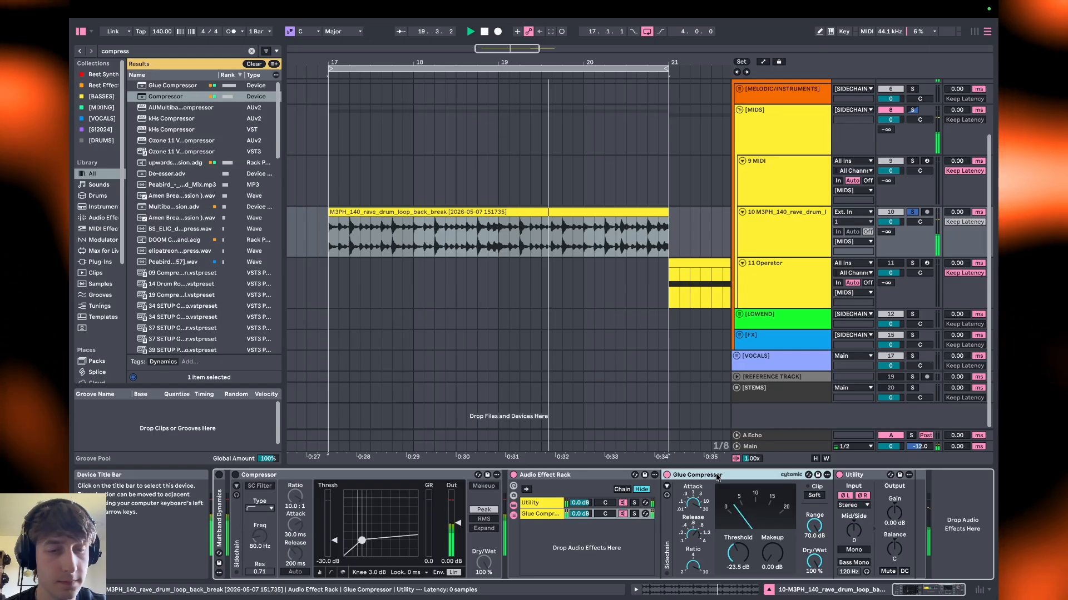
{"action": "key", "text": "space"}
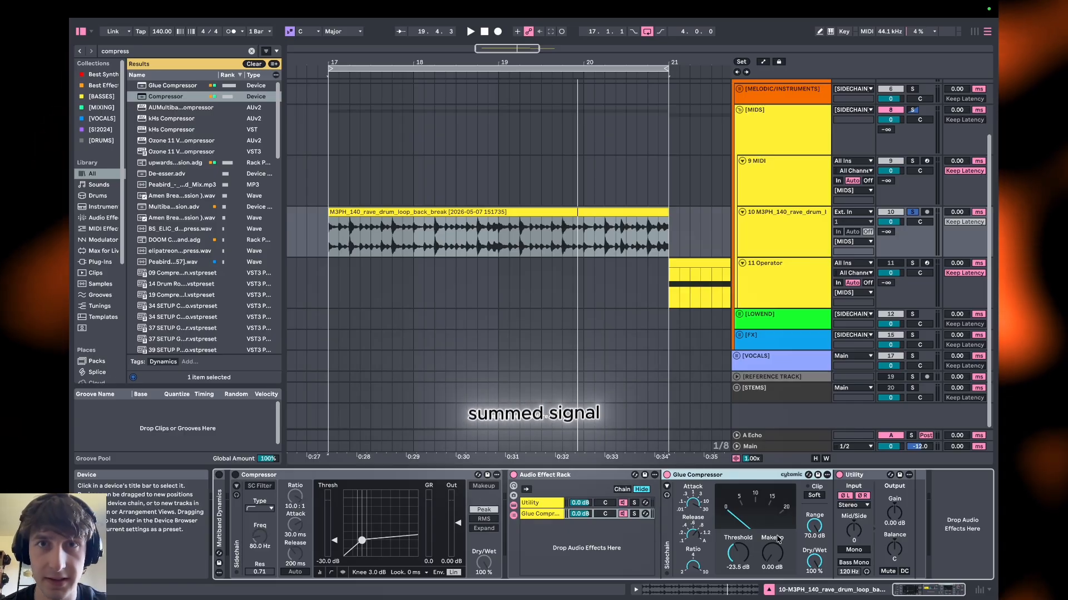
{"action": "left_click_drag", "start_coordinate": [773, 475], "coordinate": [963, 528]}
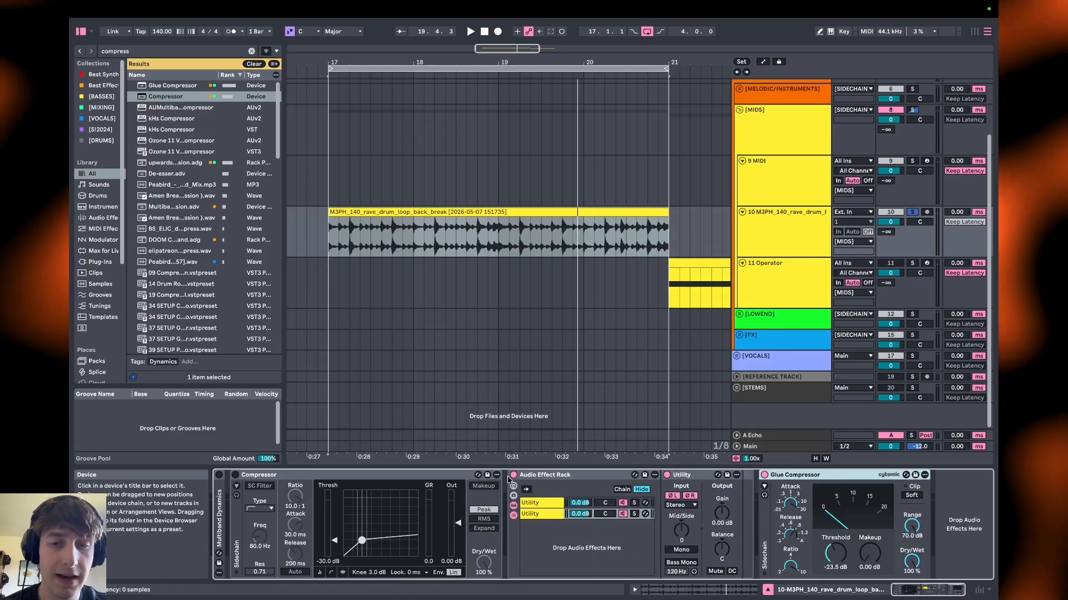
{"action": "double_click", "coordinate": [547, 476]}
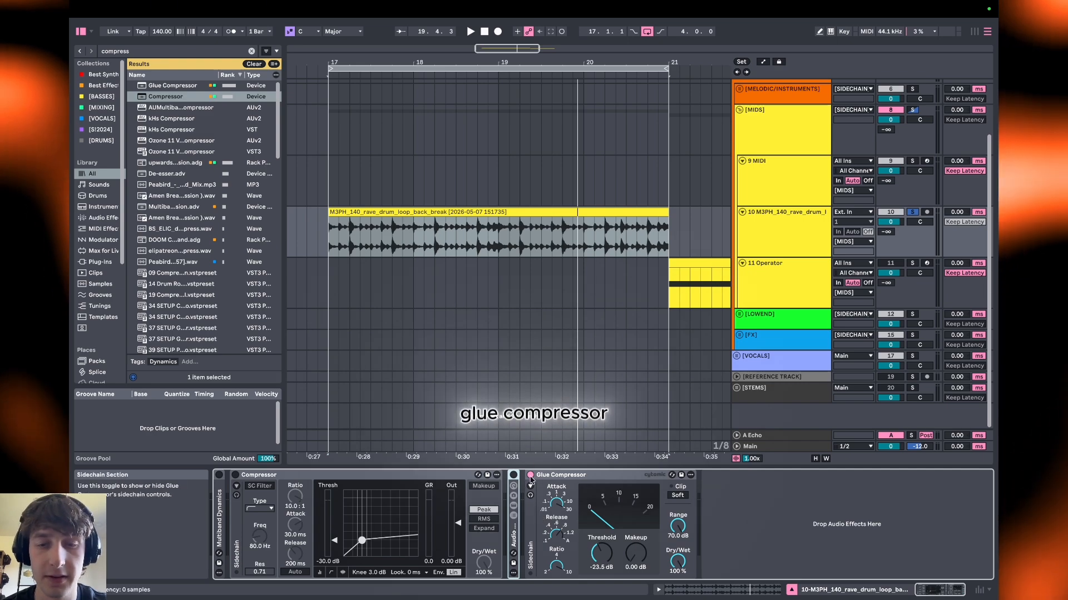
Step: Raise the Glue Compressor's makeup gain to 5.00 dB and compare the drum loop with the compressor on and bypassed
{"action": "key", "text": "space"}
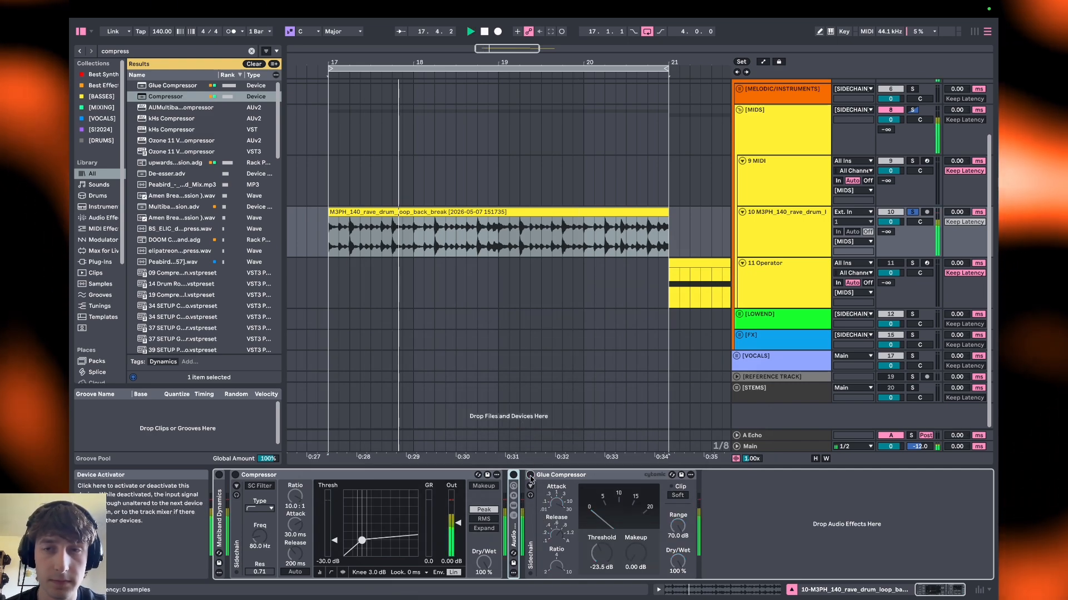
{"action": "left_click", "coordinate": [529, 475]}
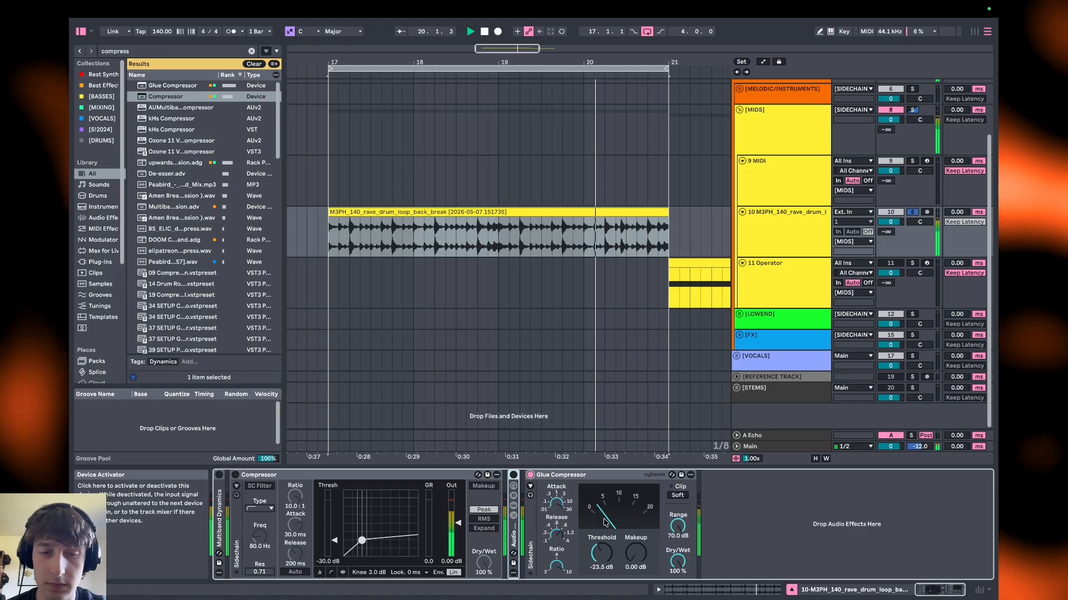
{"action": "left_click_drag", "start_coordinate": [637, 557], "coordinate": [637, 543]}
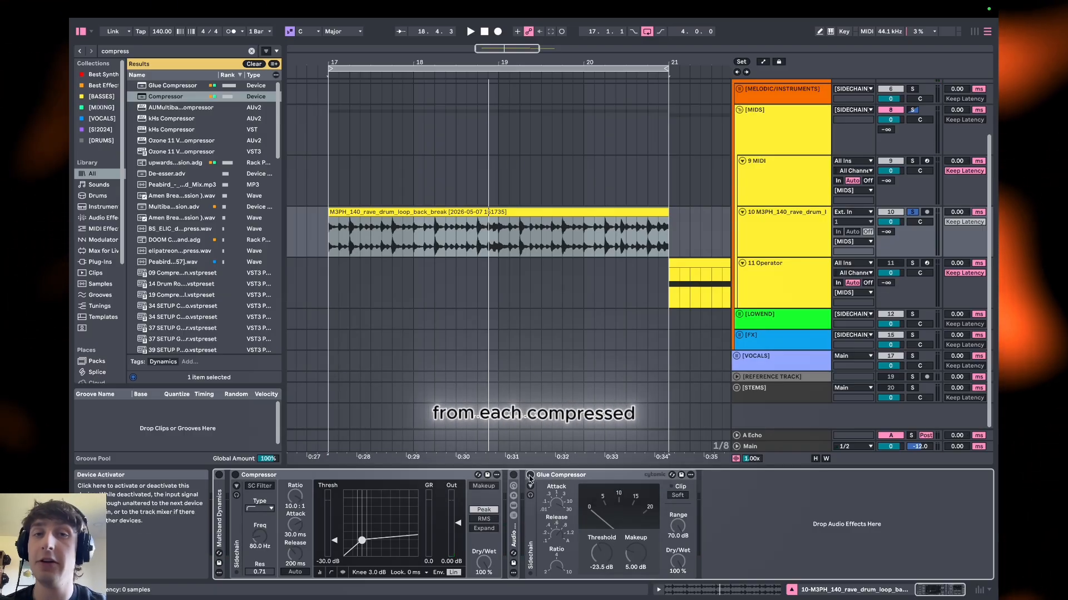
{"action": "key", "text": "space"}
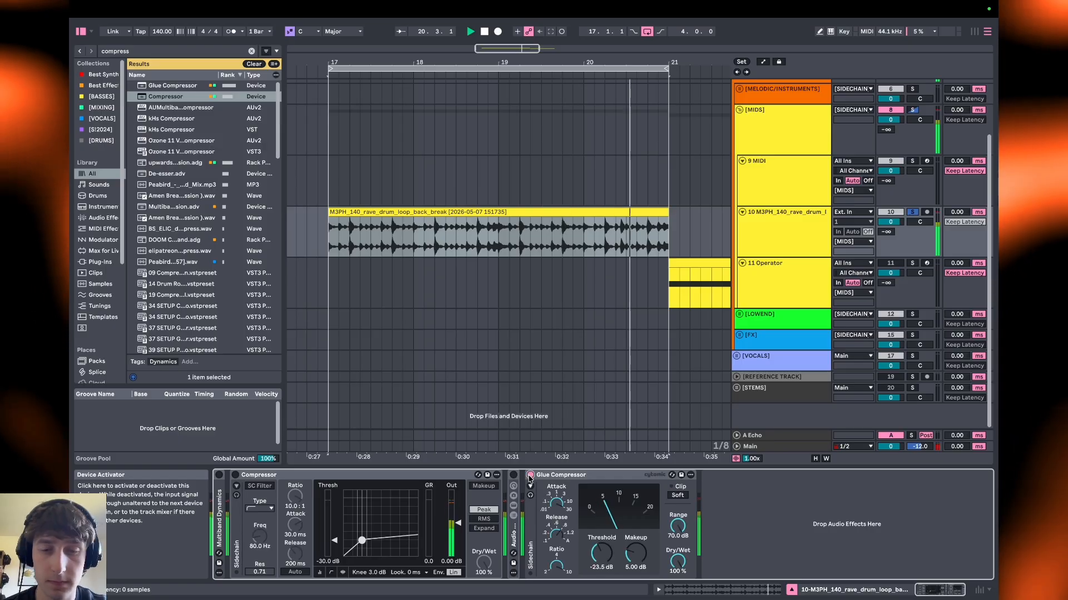
{"action": "key", "text": "space"}
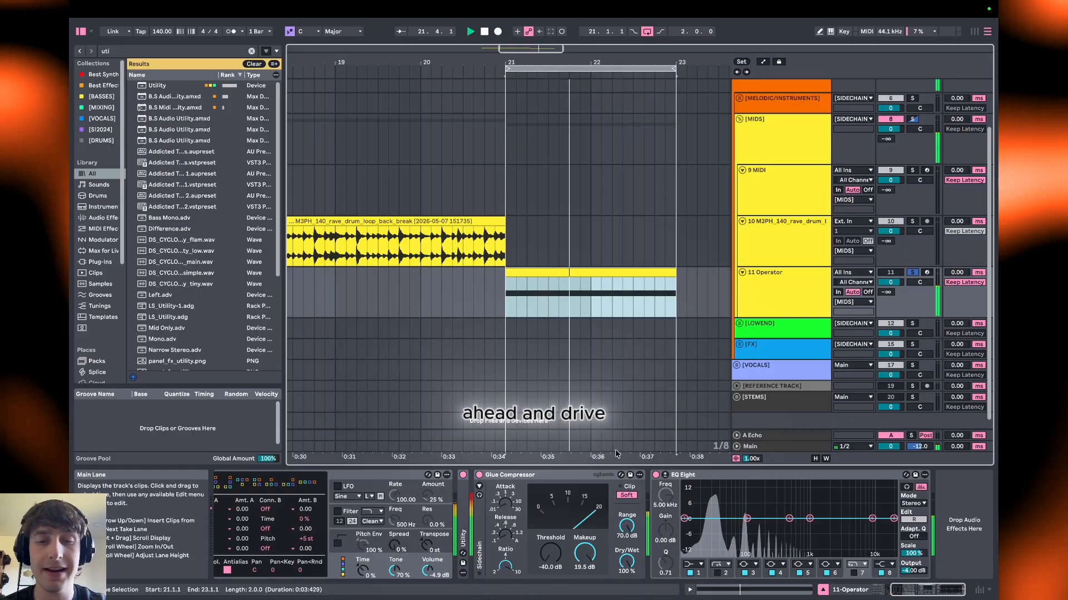
Step: Expand the EQ Eight display on the Operator track to examine the harmonics from the driven Glue Compressor
{"action": "left_click", "coordinate": [664, 475]}
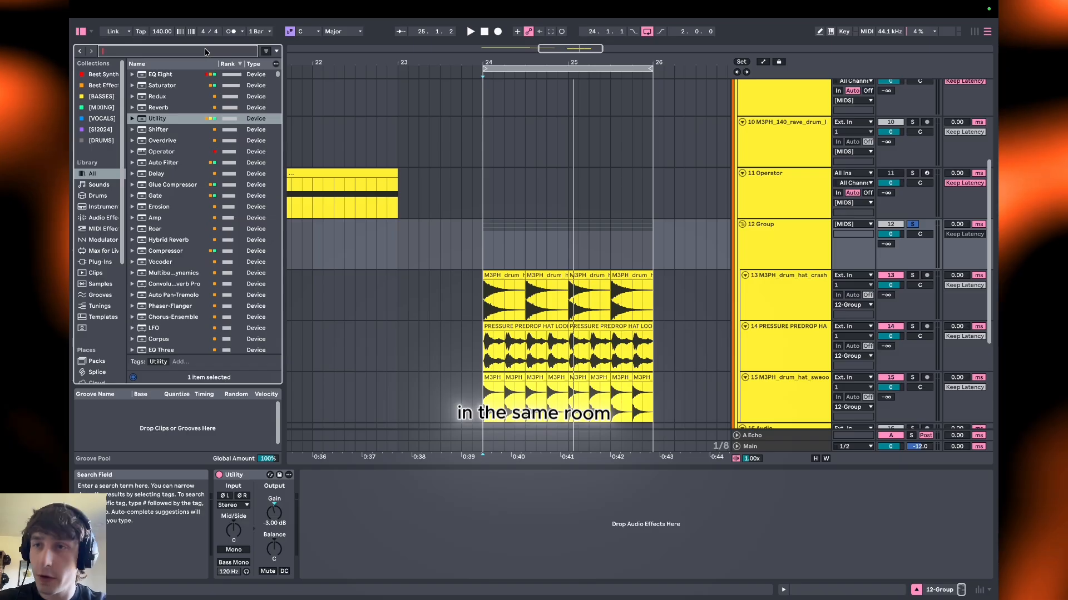
Step: Add a Glue Compressor to the hat group, lower its threshold to -14.3 dB during playback, and enable soft clipping
{"action": "type", "text": "glue"}
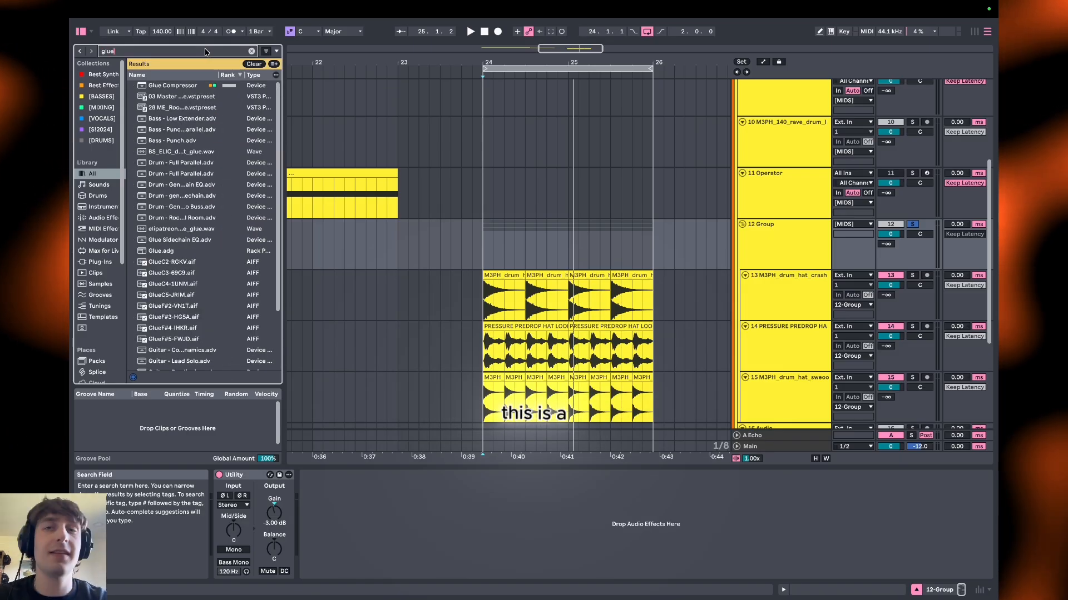
{"action": "double_click", "coordinate": [173, 85]}
{"action": "key", "text": "space"}
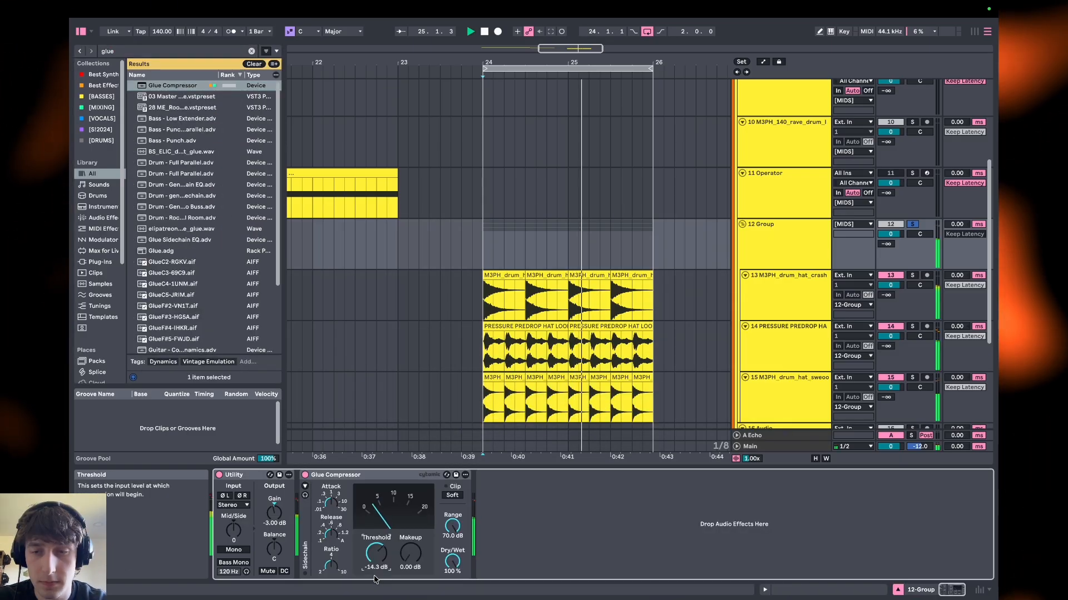
{"action": "left_click_drag", "start_coordinate": [376, 568], "coordinate": [377, 576]}
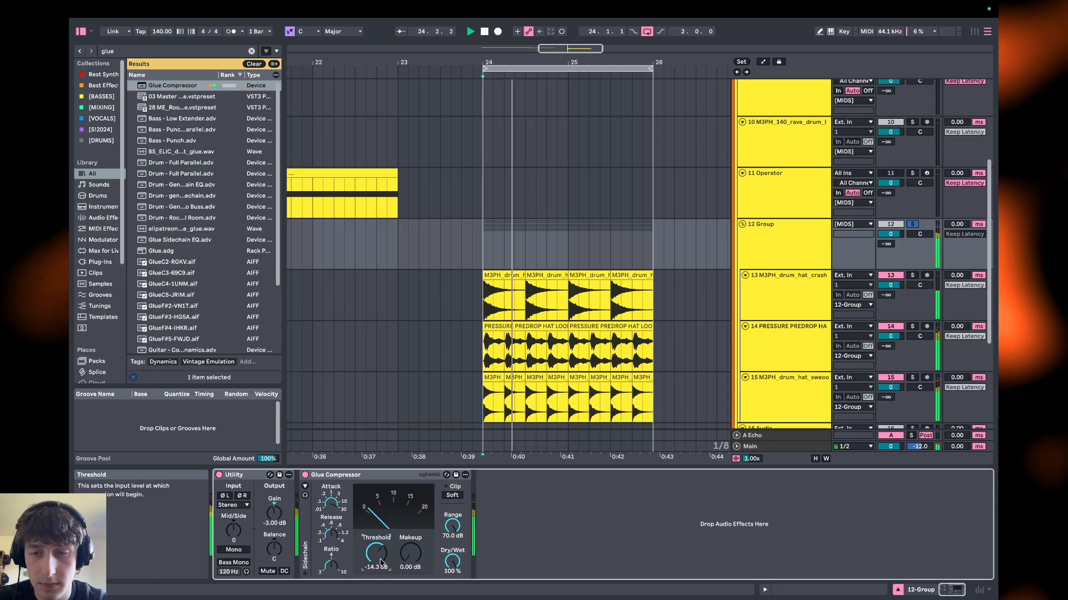
{"action": "left_click", "coordinate": [451, 495]}
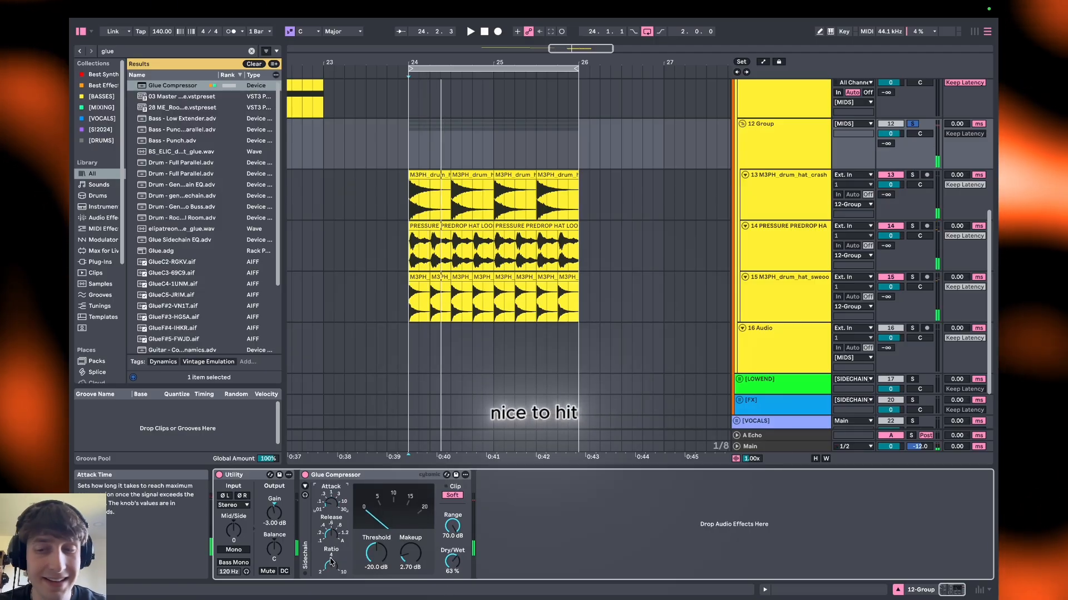
Step: Reset the Glue Compressor's dry/wet mix to 100% and pull it back to 50% while auditioning the hat group
{"action": "double_click", "coordinate": [455, 560]}
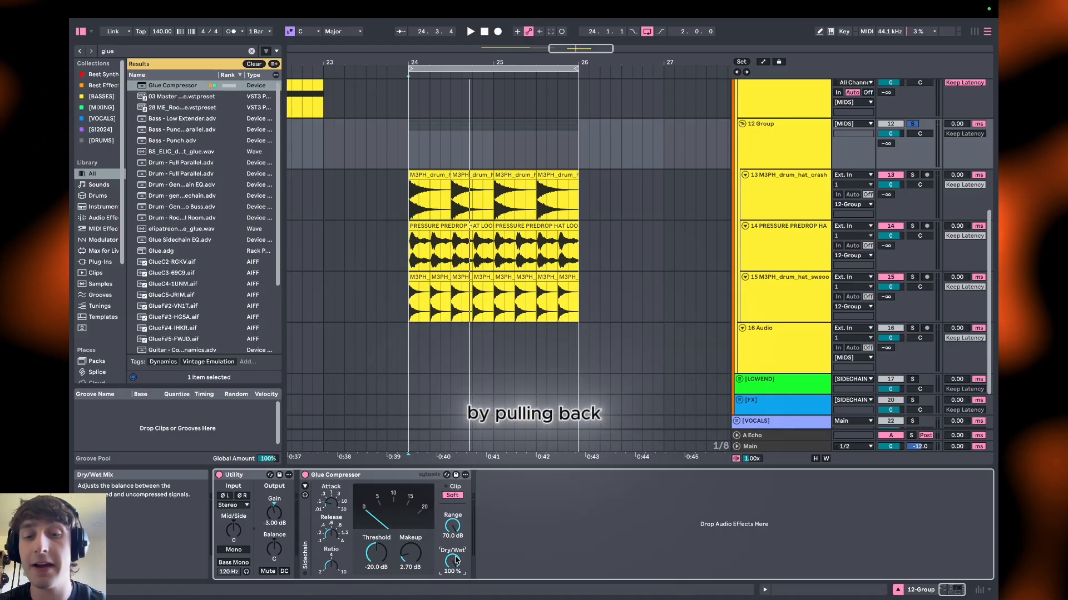
{"action": "key", "text": "space"}
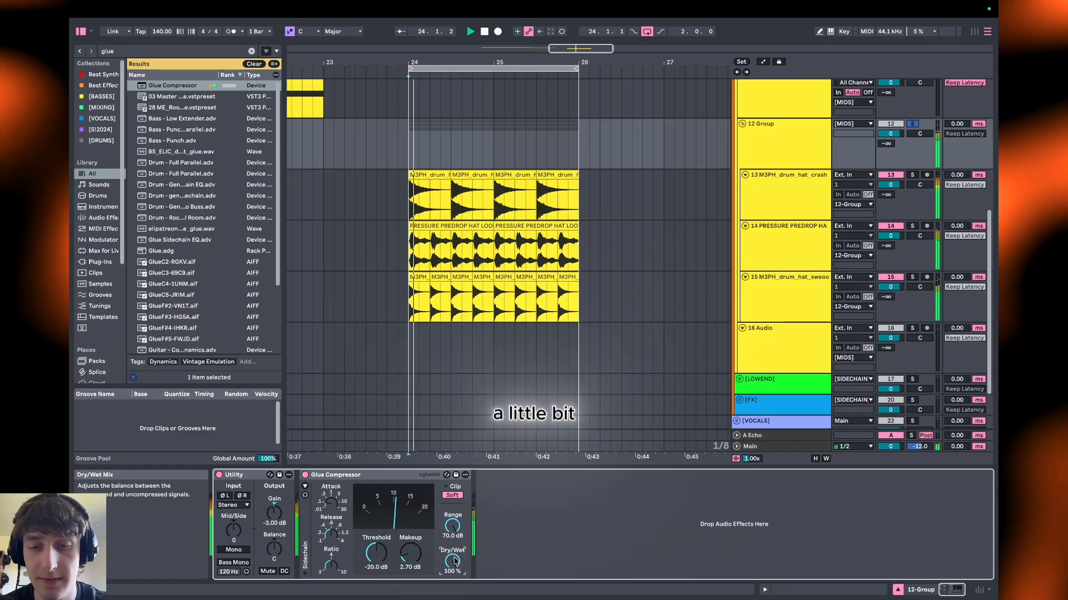
{"action": "left_click_drag", "start_coordinate": [455, 561], "coordinate": [450, 598]}
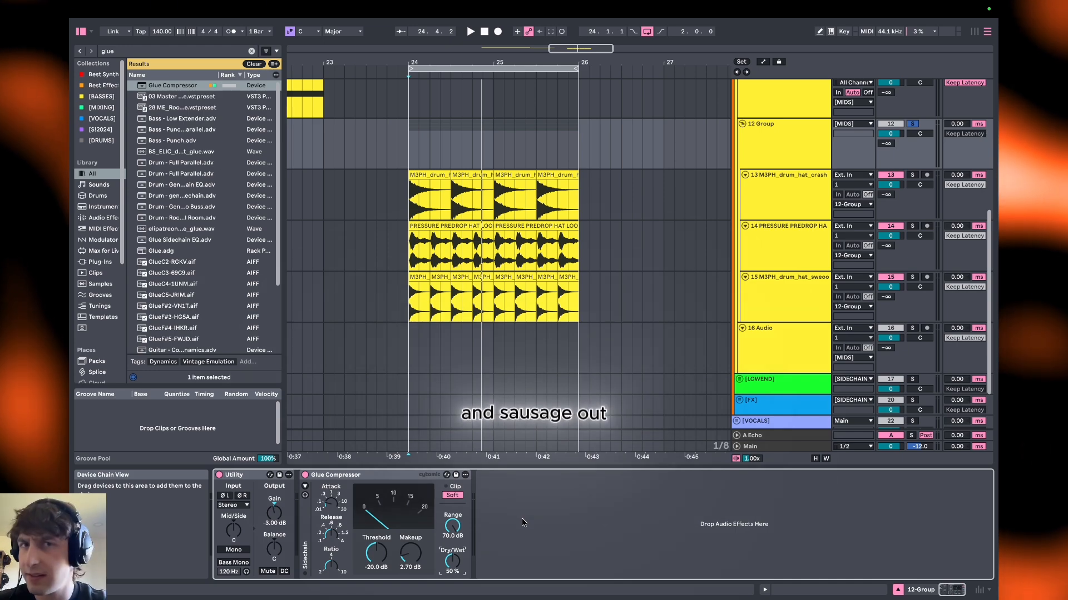
{"action": "key", "text": "space"}
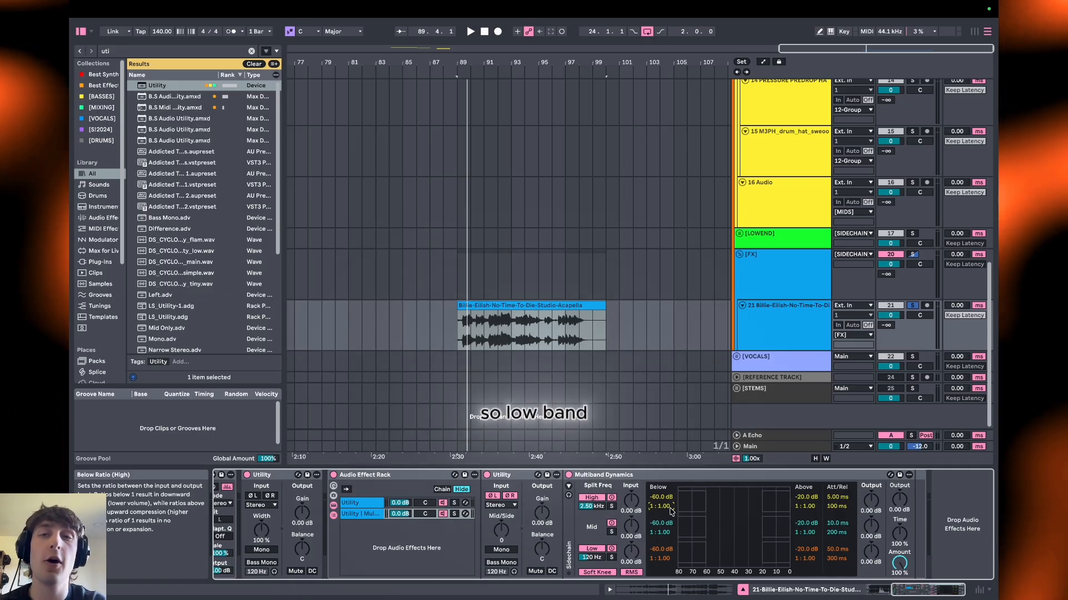
Step: Audition the vocal's phase-cancelled signal with Multiband Dynamics bypassed and active to examine the crossover's effect
{"action": "key", "text": "space"}
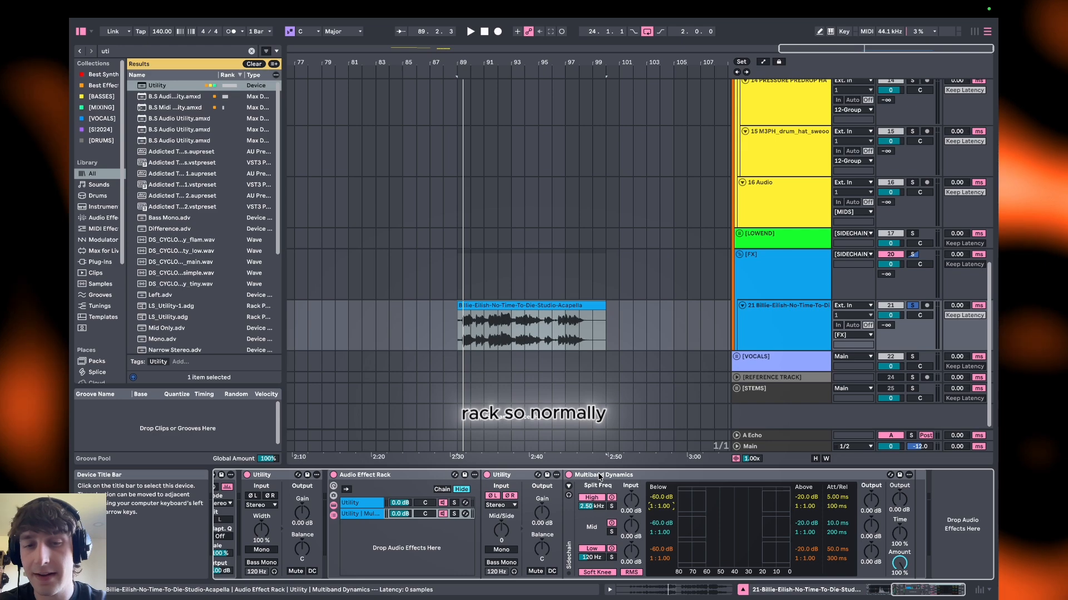
{"action": "left_click", "coordinate": [569, 475]}
{"action": "key", "text": "space"}
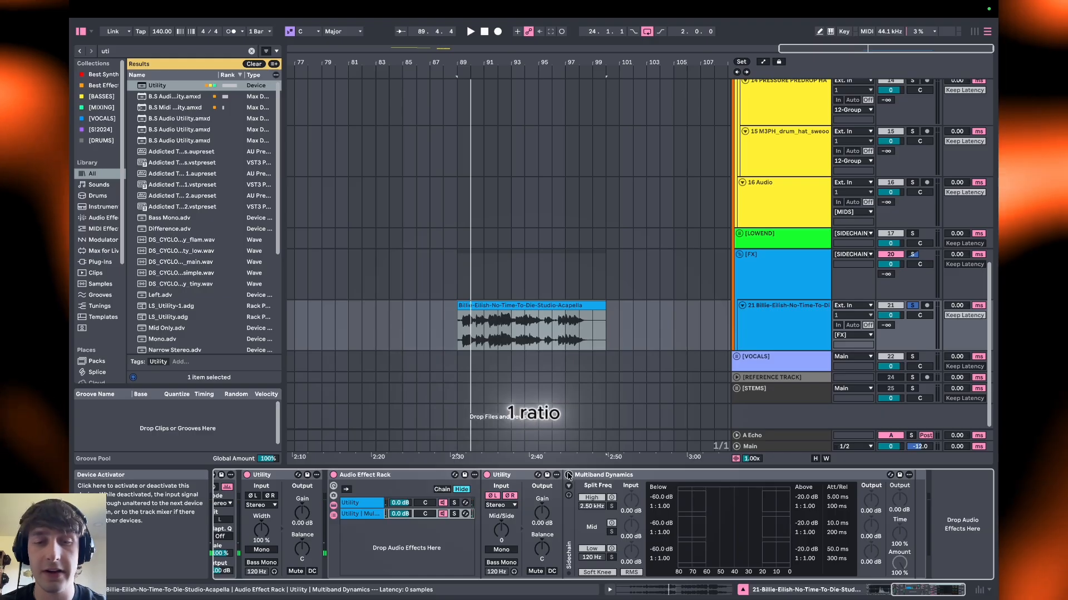
{"action": "left_click", "coordinate": [568, 476]}
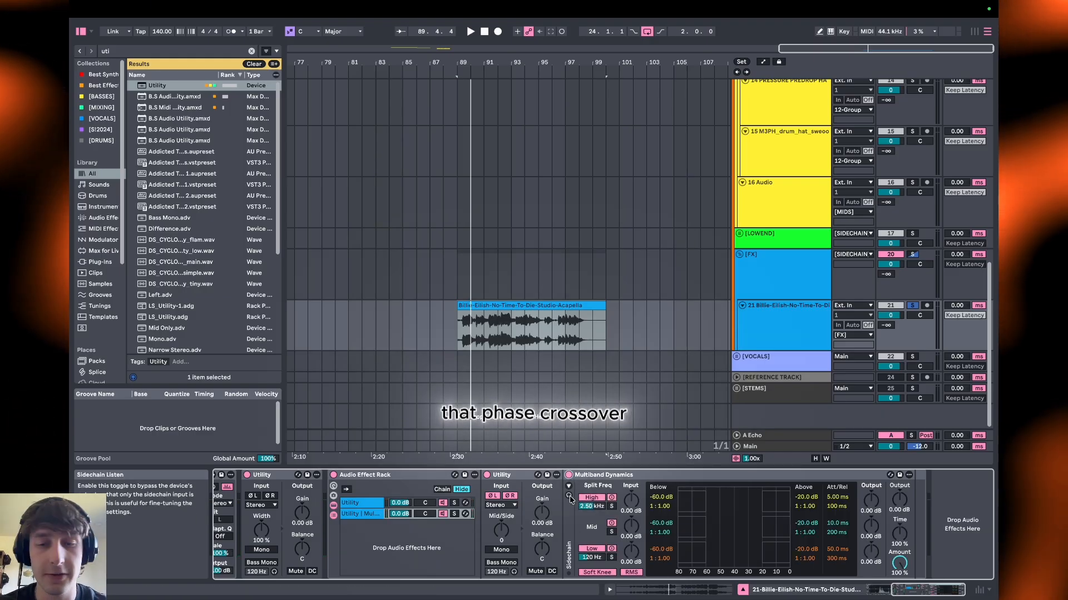
{"action": "key", "text": "space"}
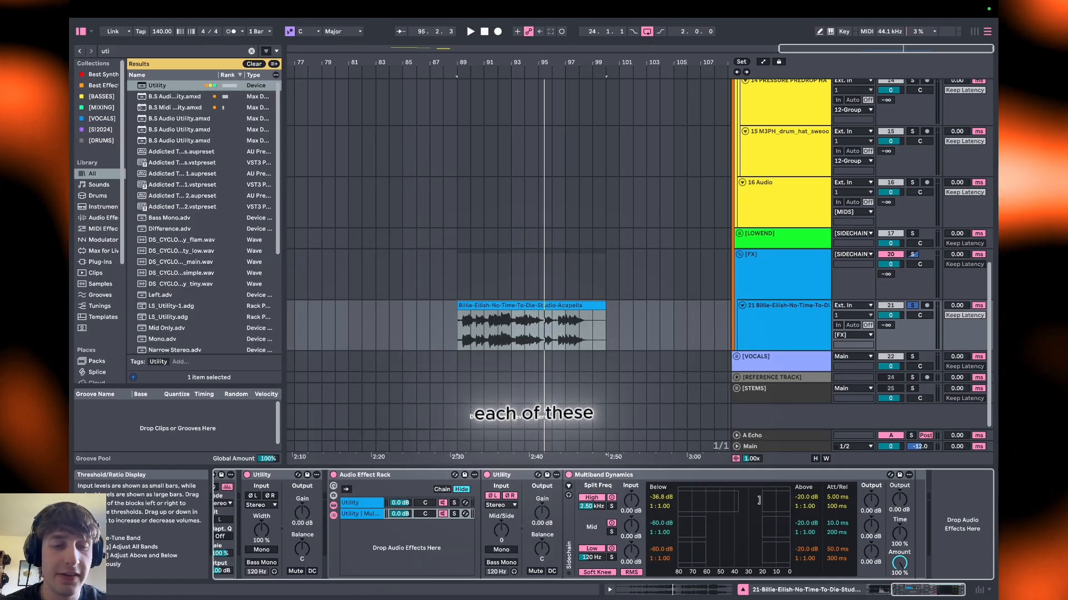
Step: Set the Multiband Dynamics high band's Below threshold to -52.2 dB at a 1:2.29 ratio and its Above threshold to -46.0 dB
{"action": "left_click_drag", "start_coordinate": [759, 501], "coordinate": [779, 500]}
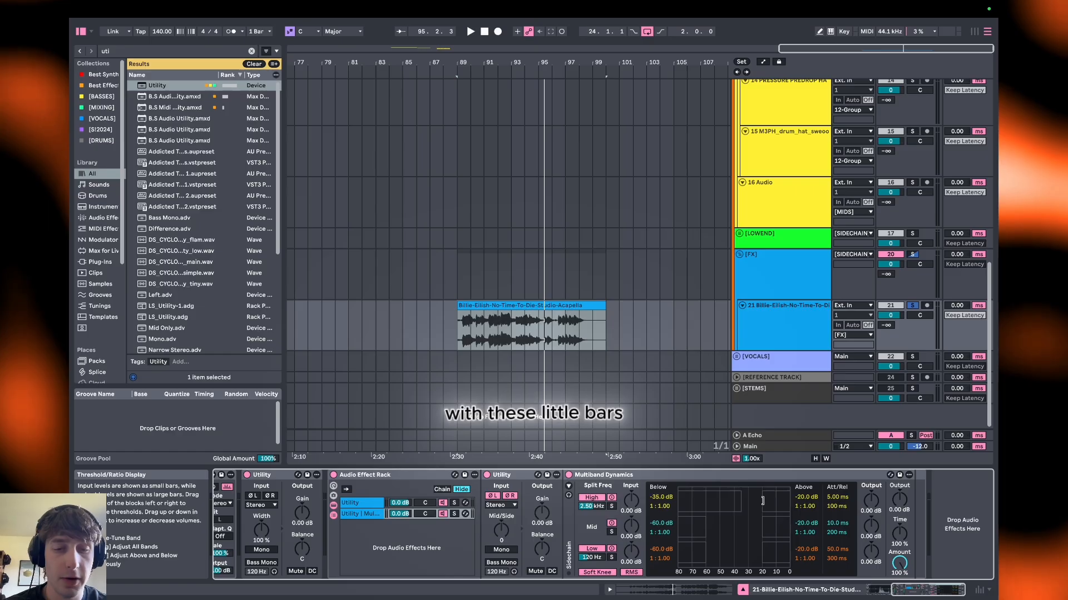
{"action": "key", "text": "super+z"}
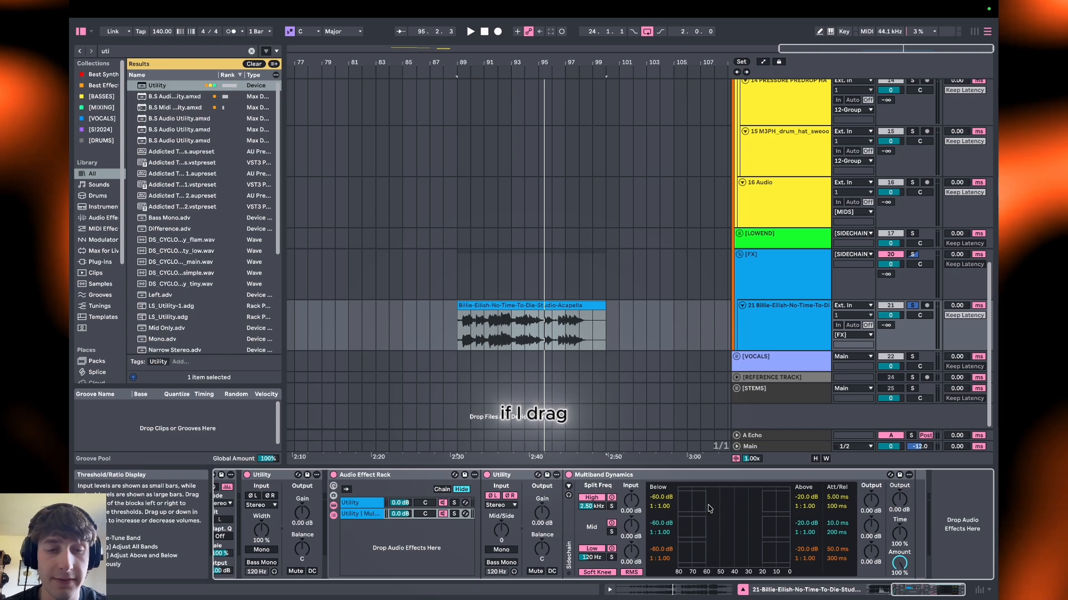
{"action": "left_click_drag", "start_coordinate": [709, 508], "coordinate": [773, 507]}
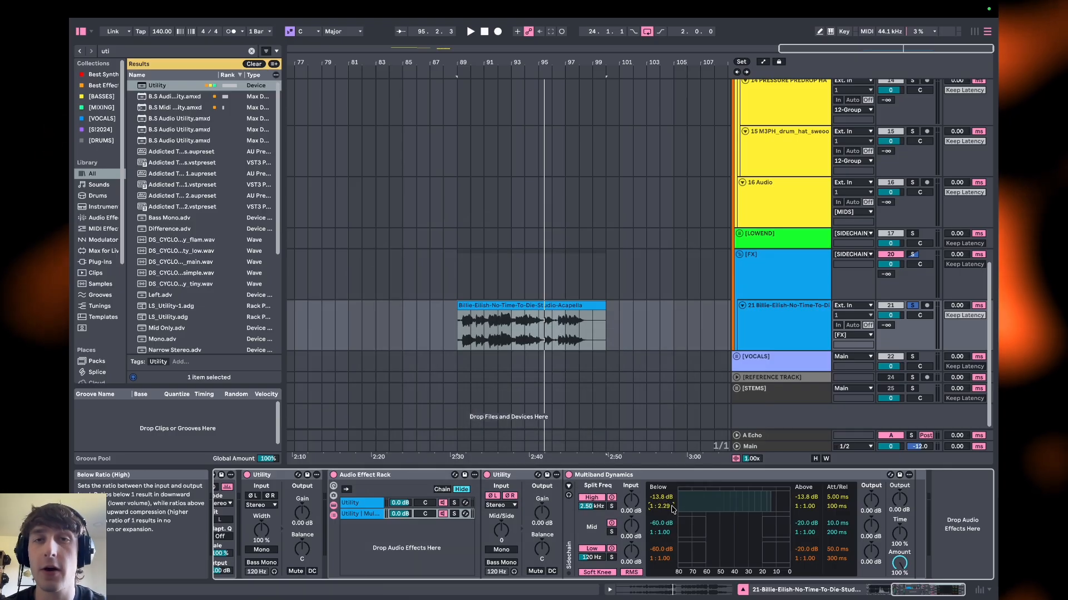
{"action": "left_click_drag", "start_coordinate": [674, 510], "coordinate": [667, 571]}
{"action": "key", "text": "space"}
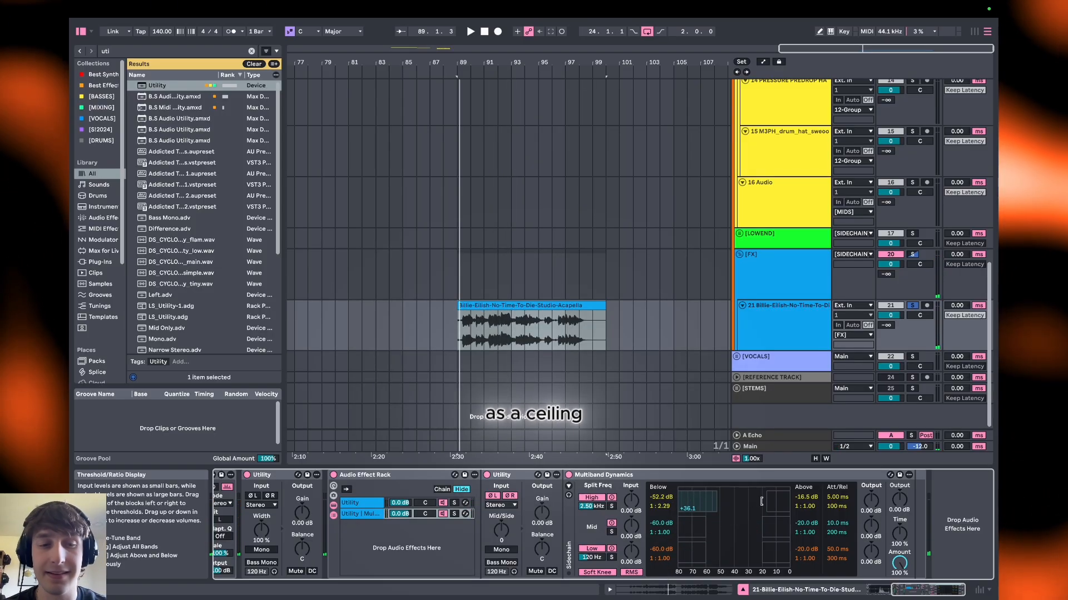
{"action": "left_click_drag", "start_coordinate": [726, 506], "coordinate": [725, 506]}
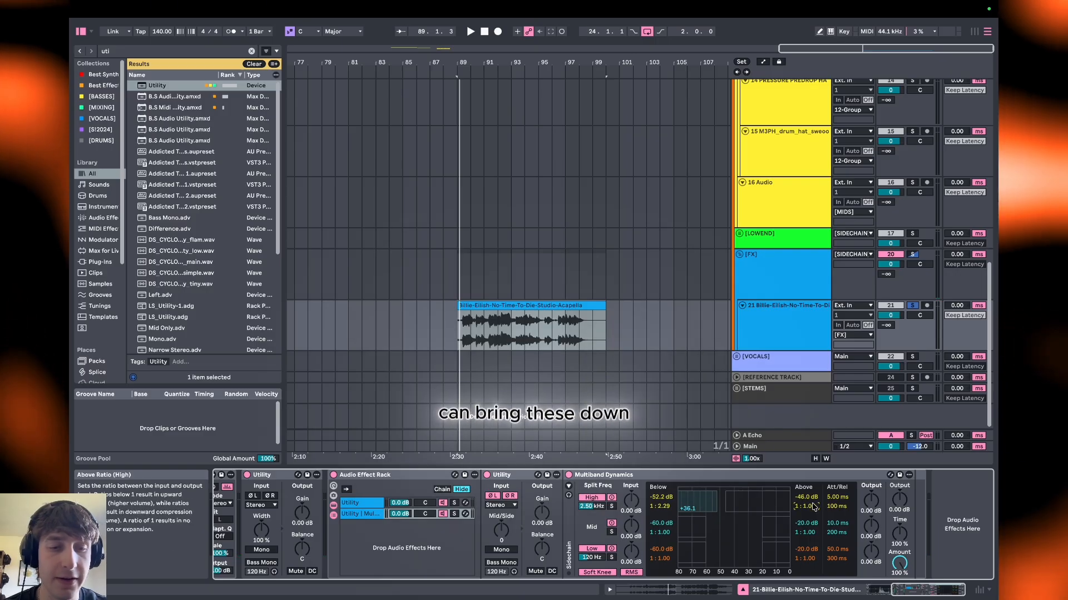
Step: Set the Multiband Dynamics high band's Above ratio to 1:3.05, audition the vocal, and raise the high band's output gain to 18.3 dB
{"action": "left_click_drag", "start_coordinate": [813, 506], "coordinate": [813, 537]}
{"action": "key", "text": "space"}
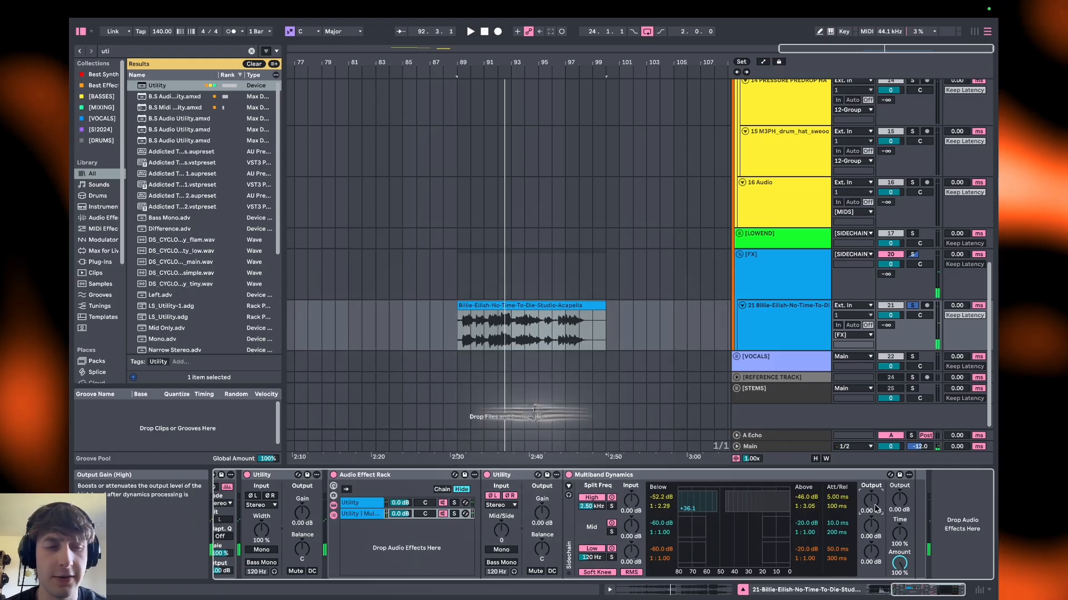
{"action": "left_click_drag", "start_coordinate": [874, 509], "coordinate": [875, 490]}
Step: Audition the boosted high band and lower the Time scaling that affects every band's attack and release
{"action": "key", "text": "space"}
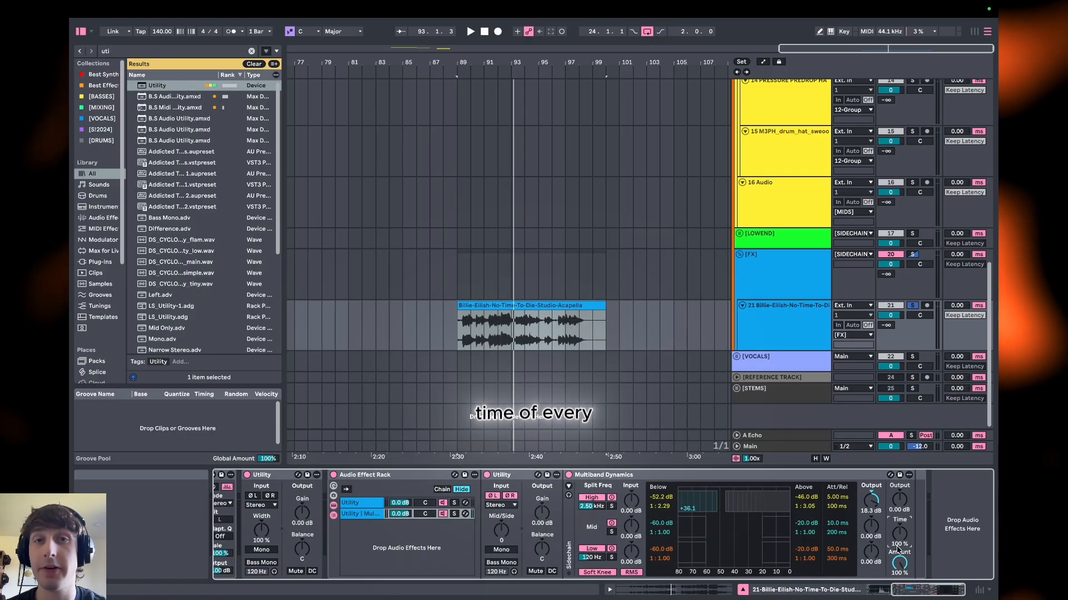
{"action": "left_click_drag", "start_coordinate": [897, 545], "coordinate": [899, 577]}
{"action": "key", "text": "space"}
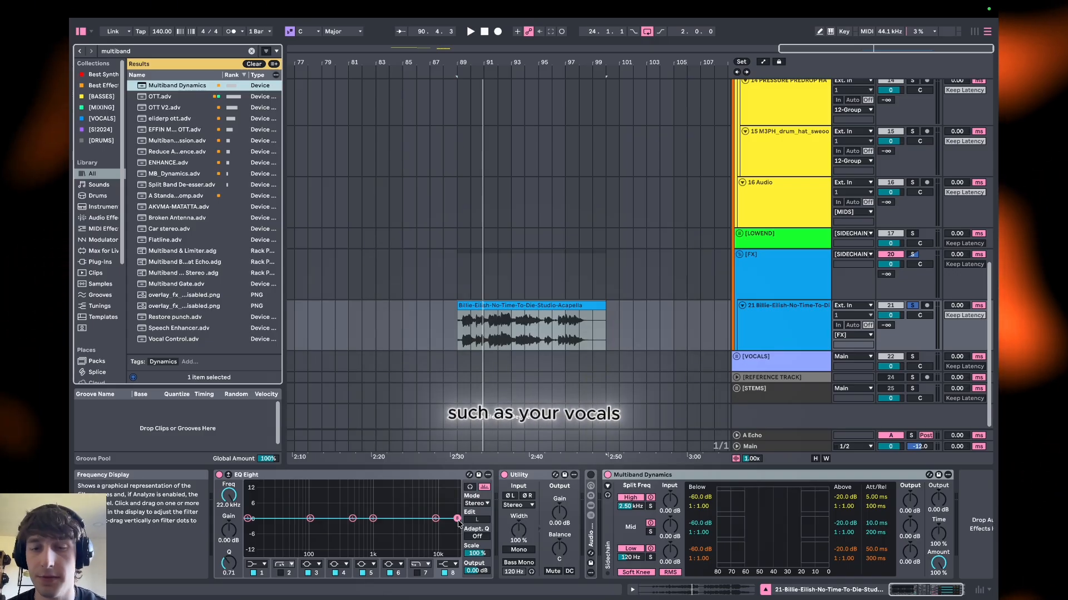
Step: Boost the EQ Eight's highest band by 8.06 dB at 2.97 kHz
{"action": "left_click_drag", "start_coordinate": [457, 518], "coordinate": [405, 503]}
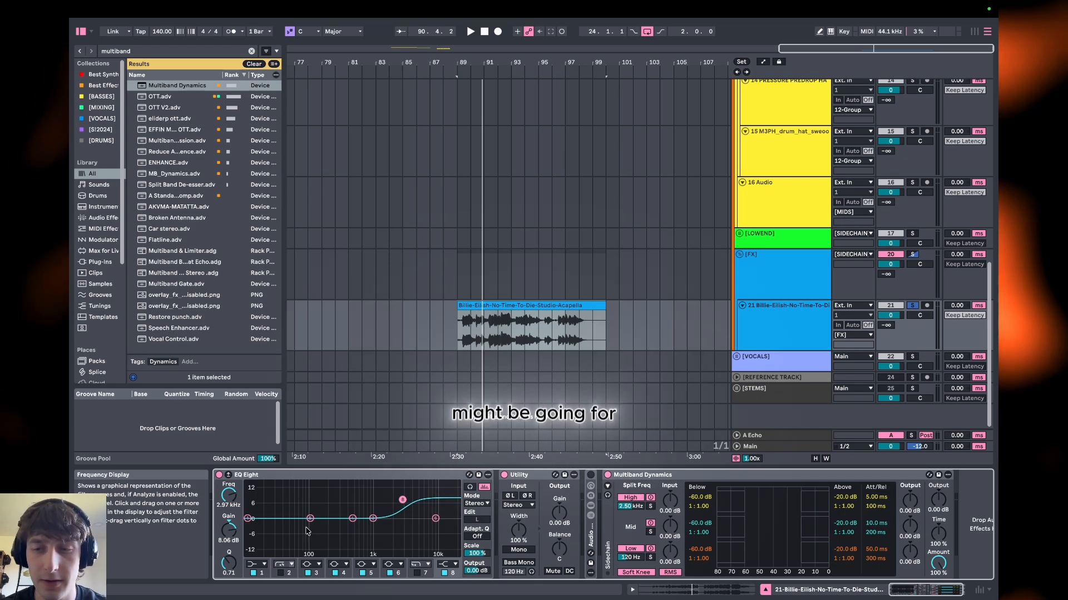
Step: Set the Multiband Dynamics high band's Above threshold to -12.8 dB and its Below threshold to -26.5 dB at 1:5.33 while auditioning
{"action": "left_click_drag", "start_coordinate": [744, 496], "coordinate": [842, 503]}
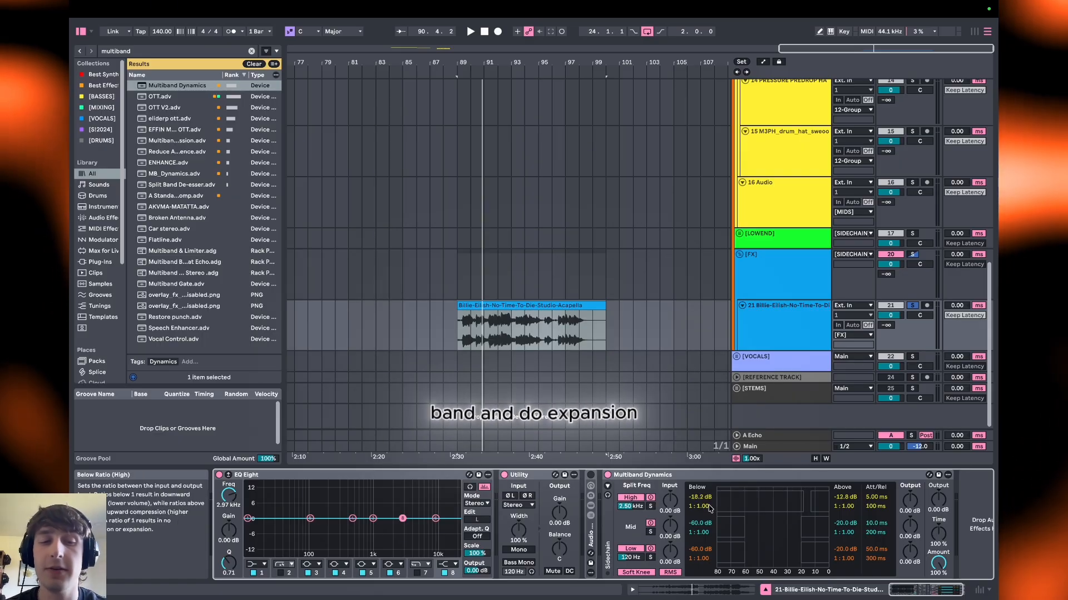
{"action": "key", "text": "space"}
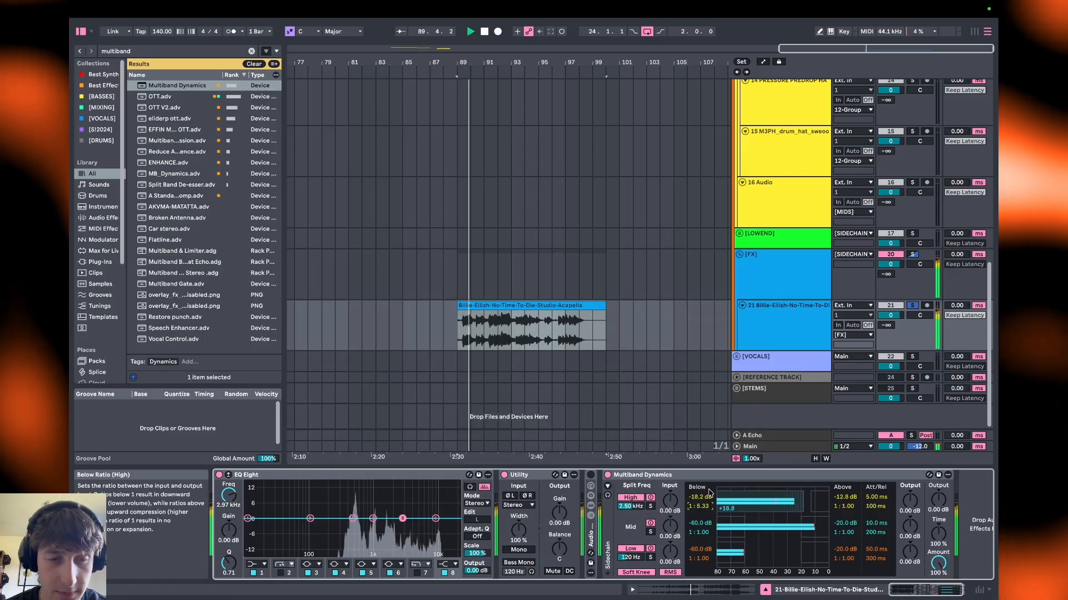
{"action": "left_click_drag", "start_coordinate": [709, 508], "coordinate": [710, 499]}
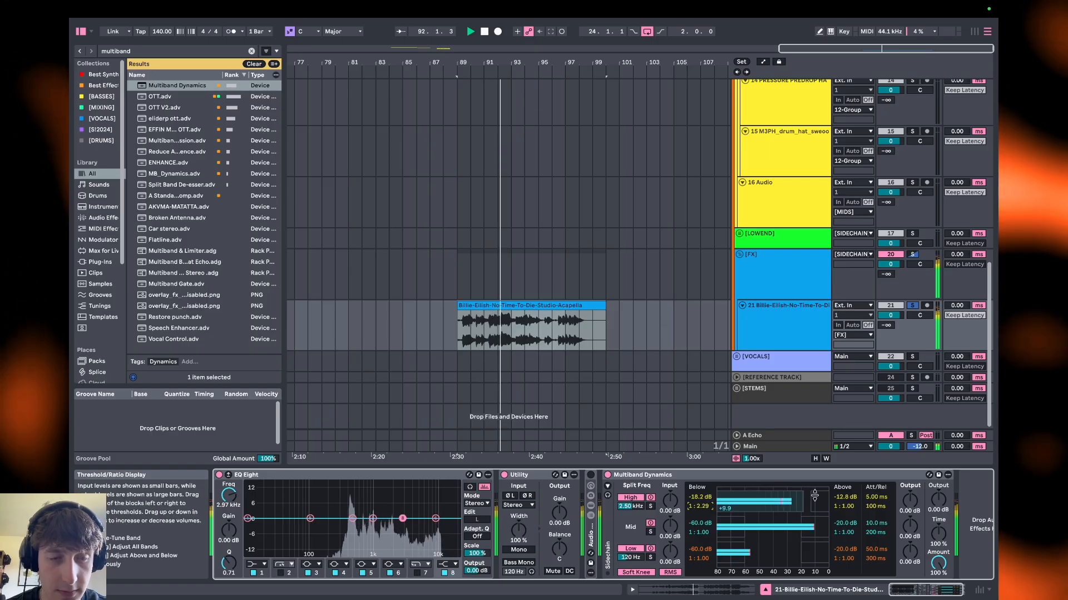
{"action": "left_click_drag", "start_coordinate": [808, 502], "coordinate": [781, 499]}
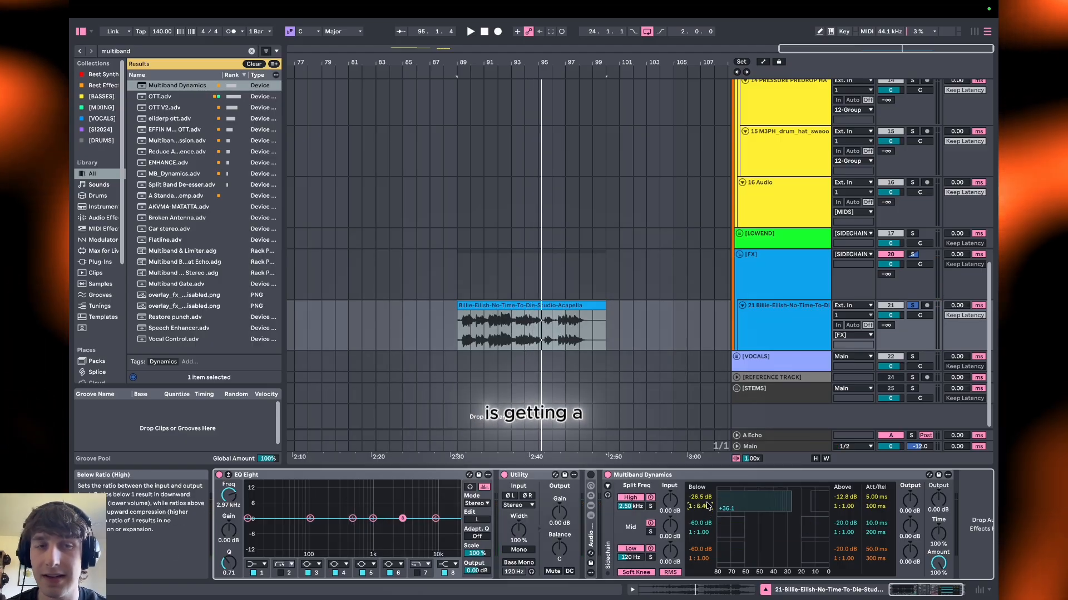
{"action": "key", "text": "space"}
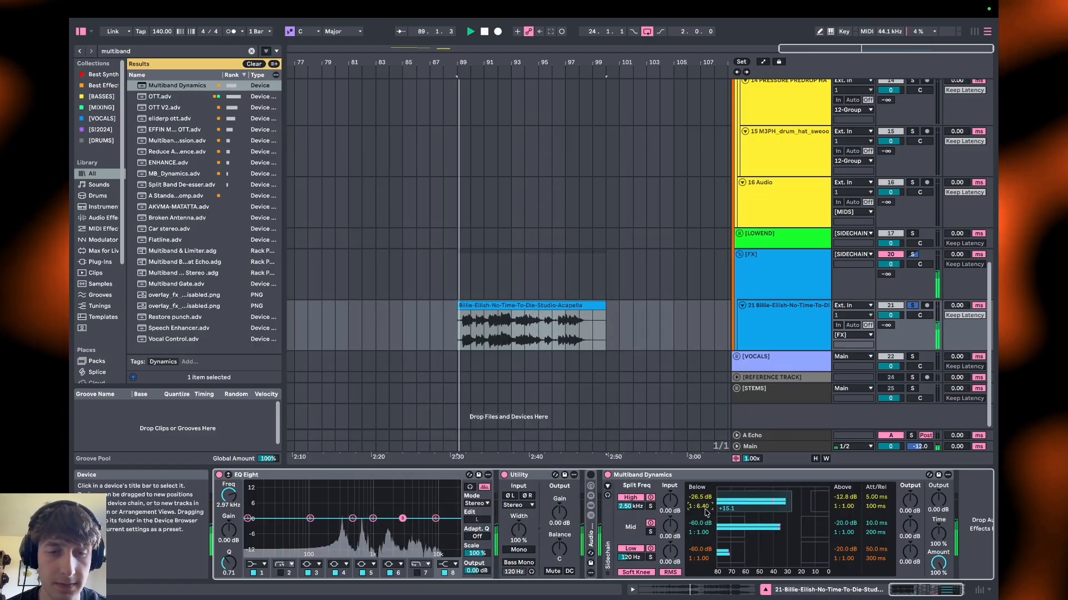
{"action": "key", "text": "space"}
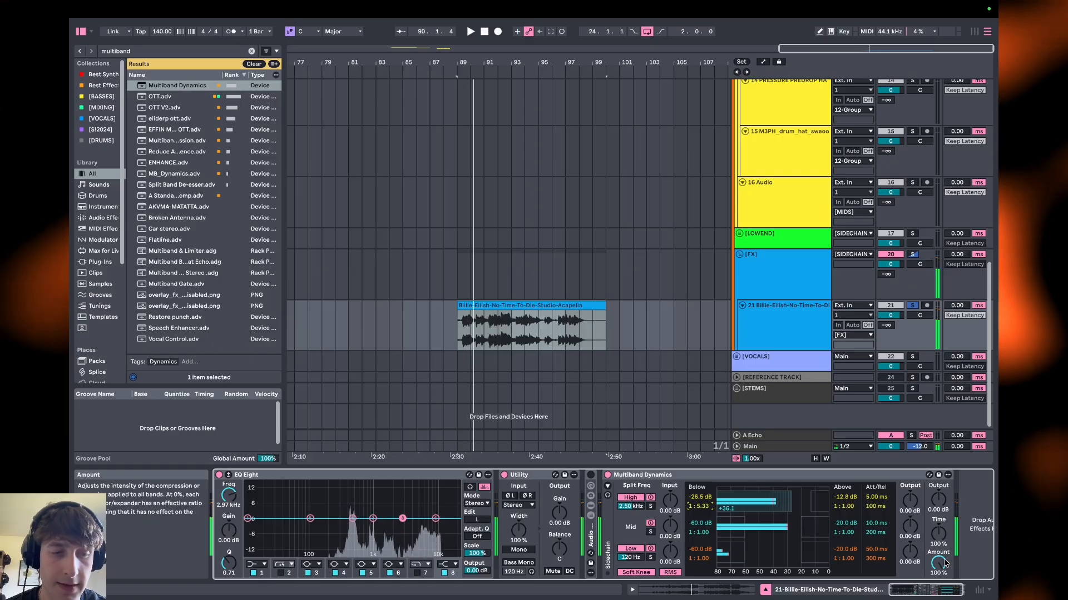
Step: Reduce the Multiband Dynamics Amount to 54% and play back the vocal
{"action": "left_click", "coordinate": [941, 565]}
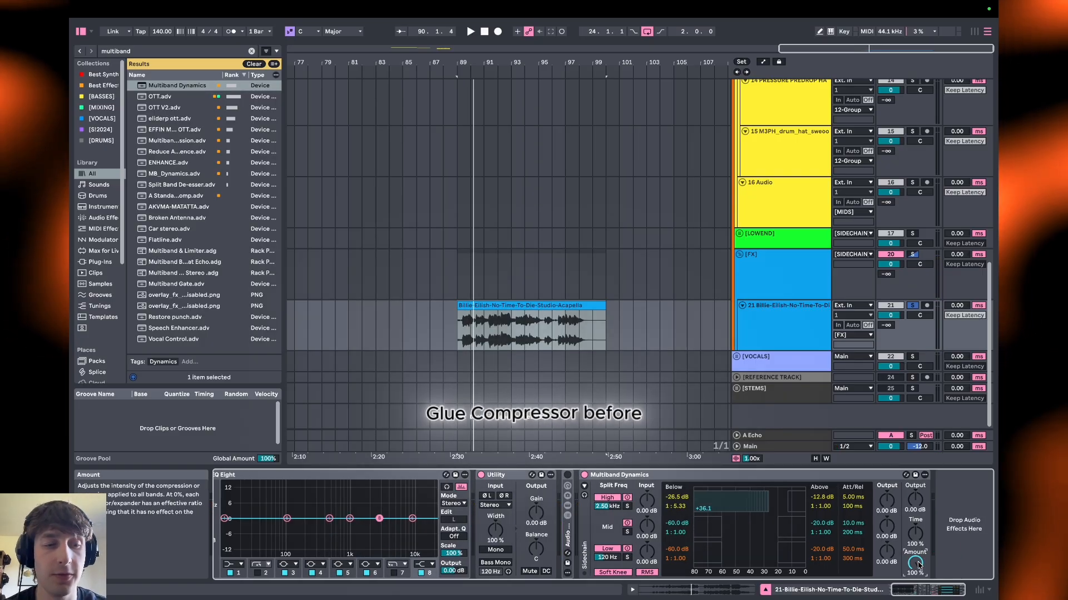
{"action": "mouse_move", "coordinate": [918, 565]}
{"action": "left_mouse_down"}
{"action": "mouse_move", "coordinate": [914, 597]}
{"action": "mouse_move", "coordinate": [903, 577]}
{"action": "left_mouse_up"}
{"action": "key", "text": "space"}
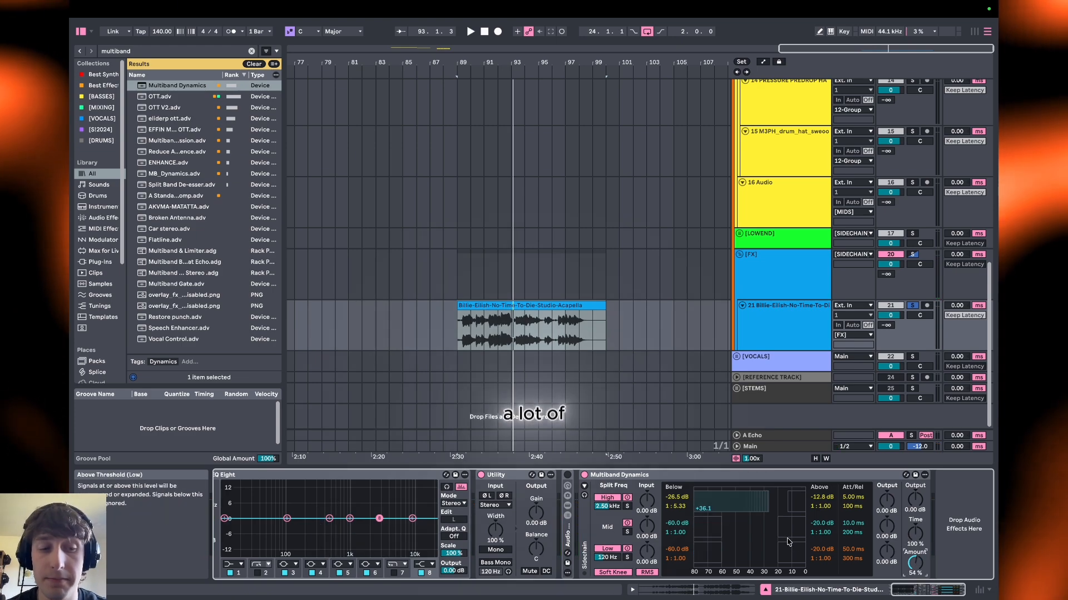
Step: Compress the mid band during playback with an Above threshold of -38.0 dB at 1:2.46, and switch off the low band
{"action": "left_click_drag", "start_coordinate": [772, 531], "coordinate": [757, 531]}
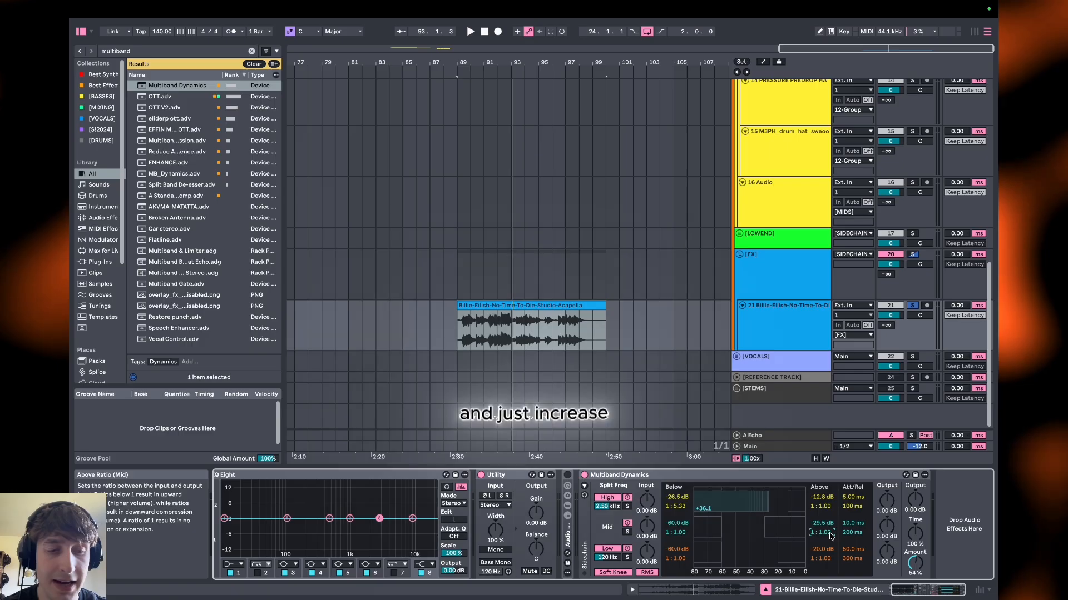
{"action": "left_click_drag", "start_coordinate": [831, 532], "coordinate": [831, 545]}
{"action": "key", "text": "space"}
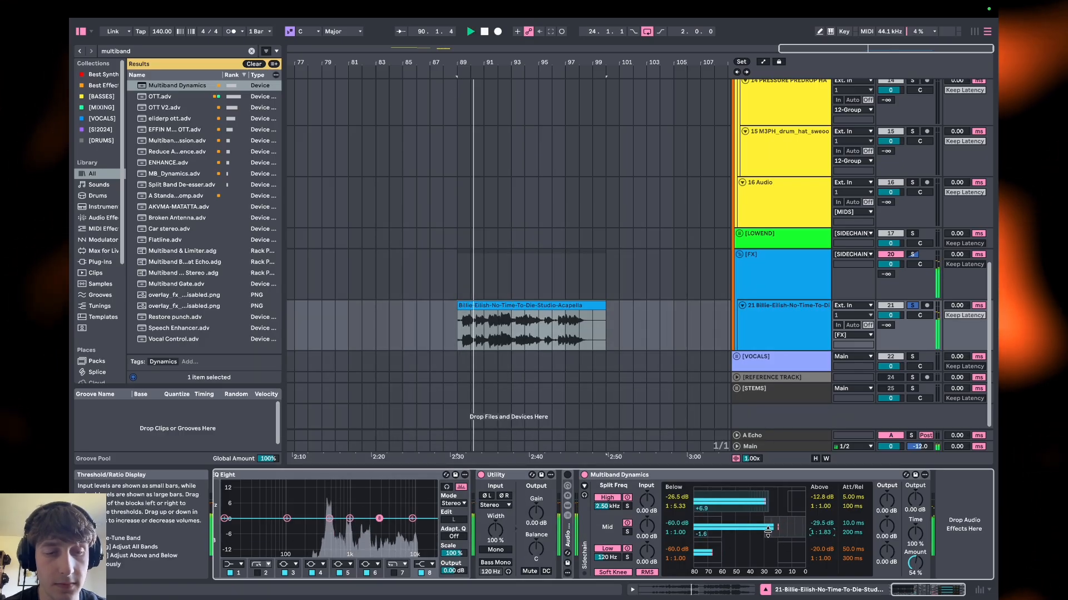
{"action": "left_click_drag", "start_coordinate": [784, 527], "coordinate": [753, 530]}
{"action": "left_click_drag", "start_coordinate": [822, 533], "coordinate": [822, 550]}
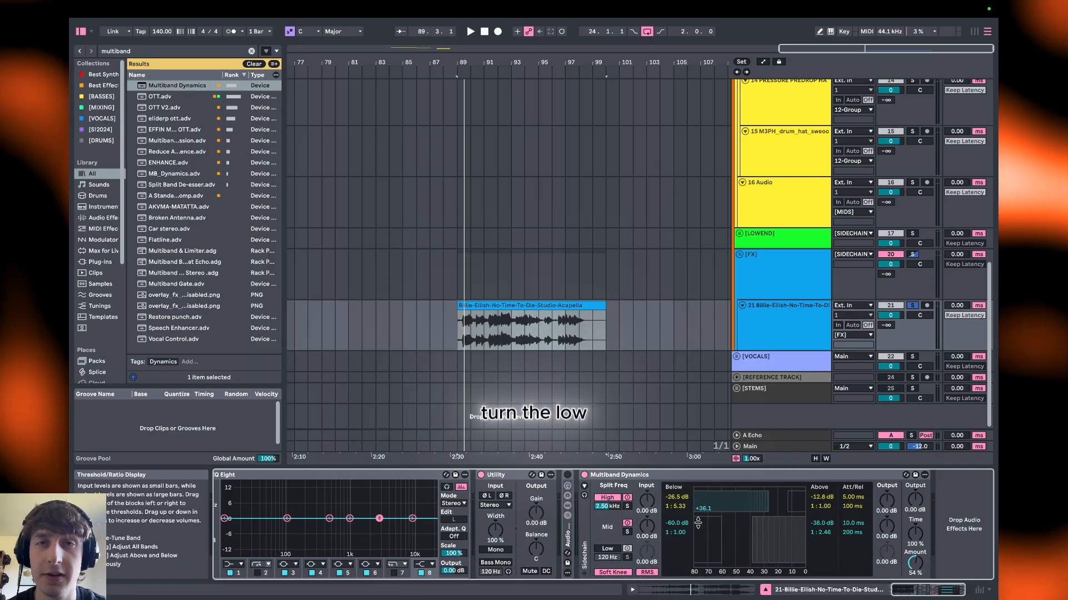
Step: Audition the vocal with the Amount lowered to 49%, and bypass the Multiband Dynamics device
{"action": "key", "text": "space"}
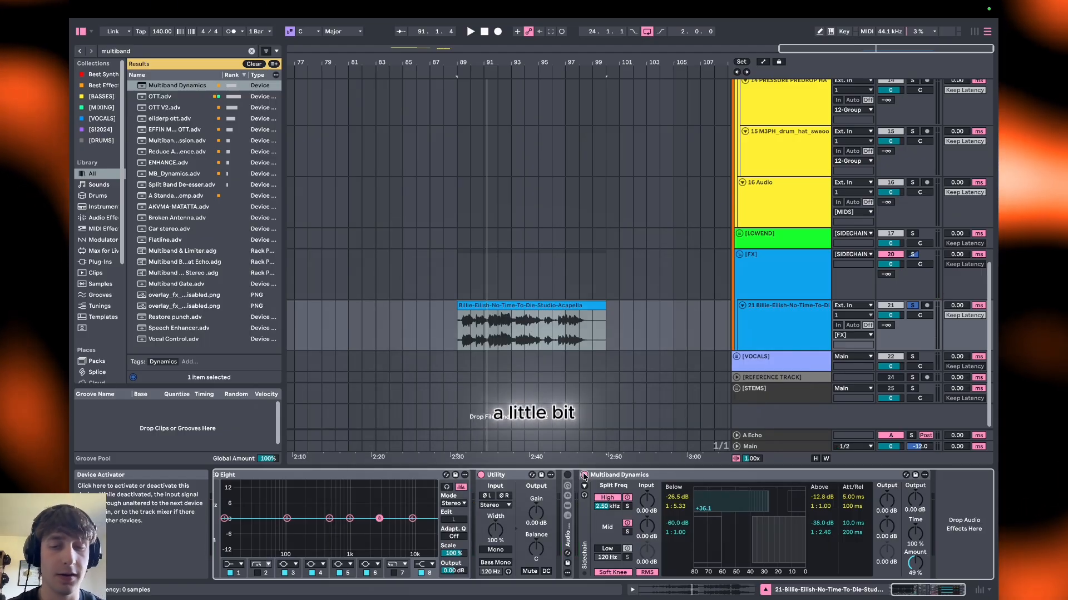
{"action": "left_click", "coordinate": [584, 476]}
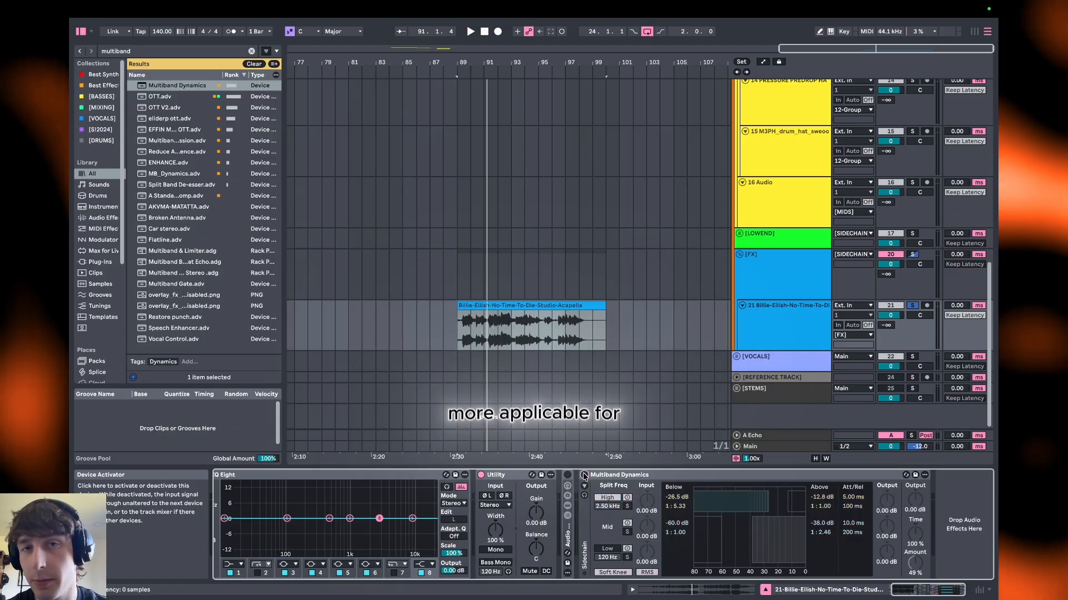
{"action": "left_click", "coordinate": [541, 321]}
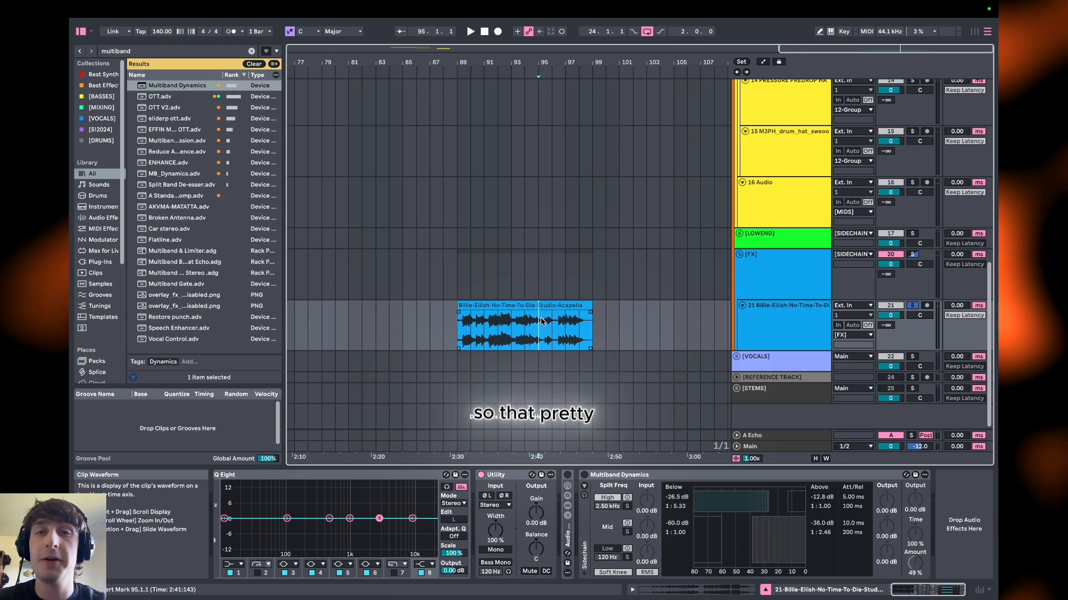